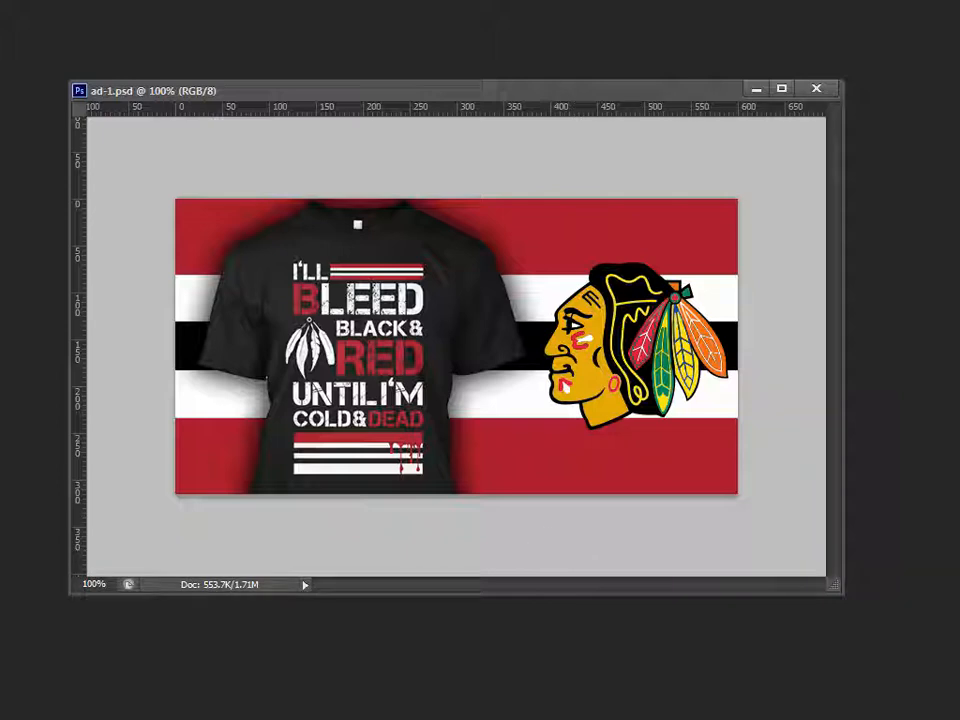
- Draw a full-width rectangle along the banner's lower edge, fill it with dark gray #3b3b3b, and set its opacity to 70%
left_click_drag(164, 435, 742, 497)
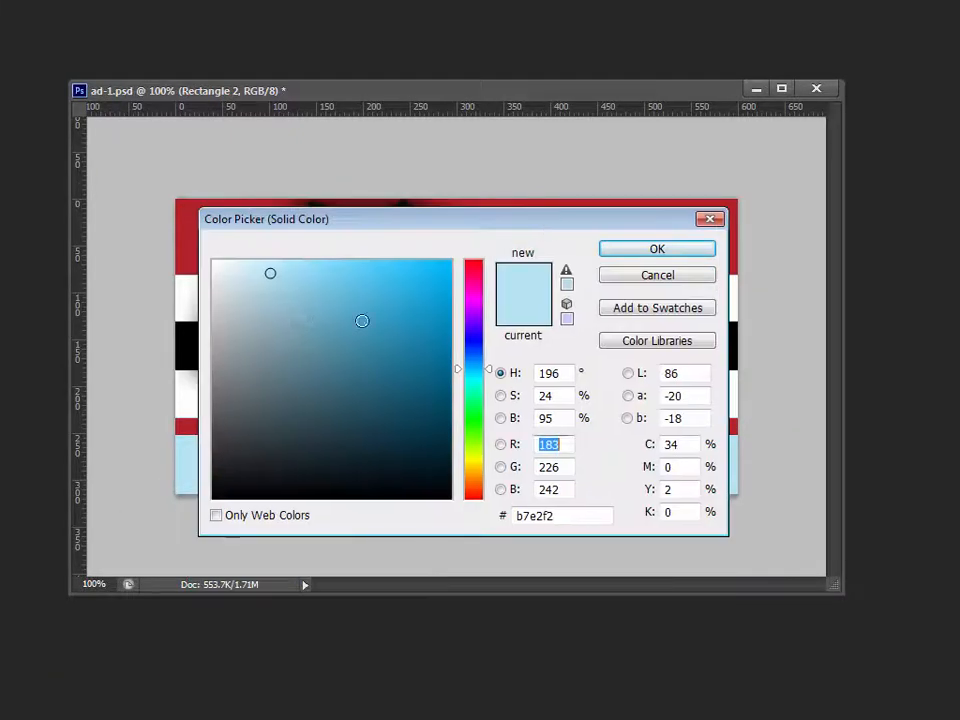
left_click_drag(362, 319, 192, 445)
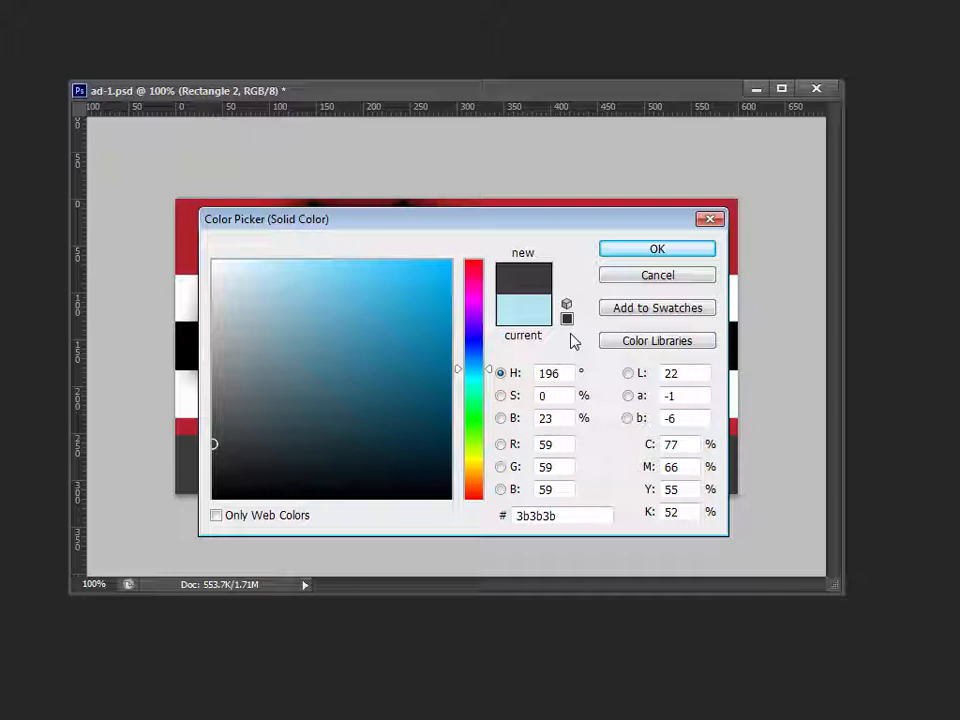
left_click(665, 249)
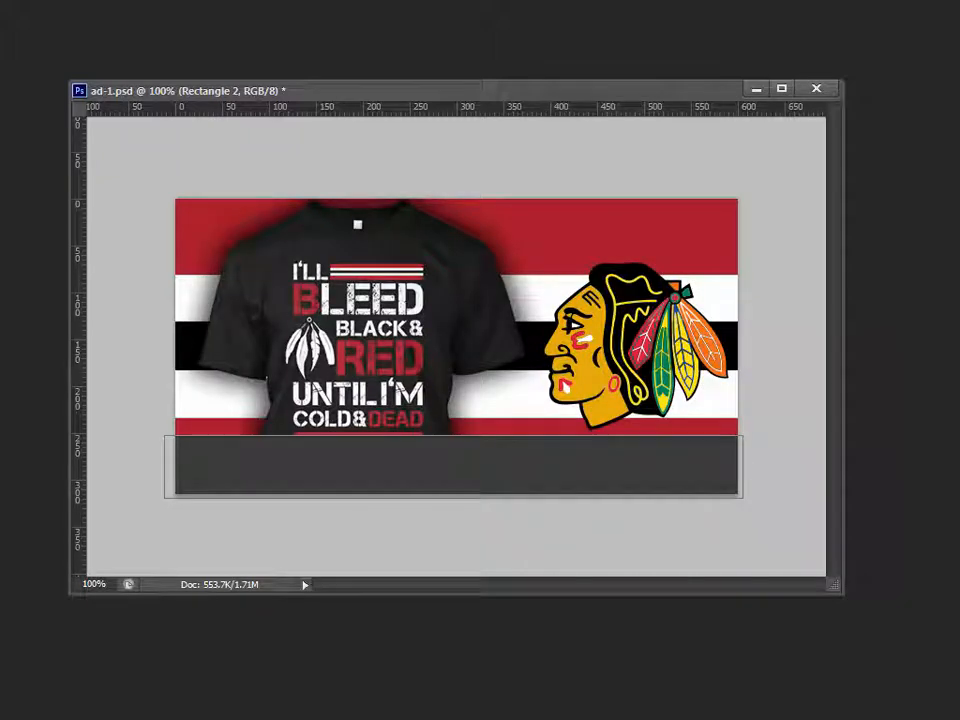
key("7")
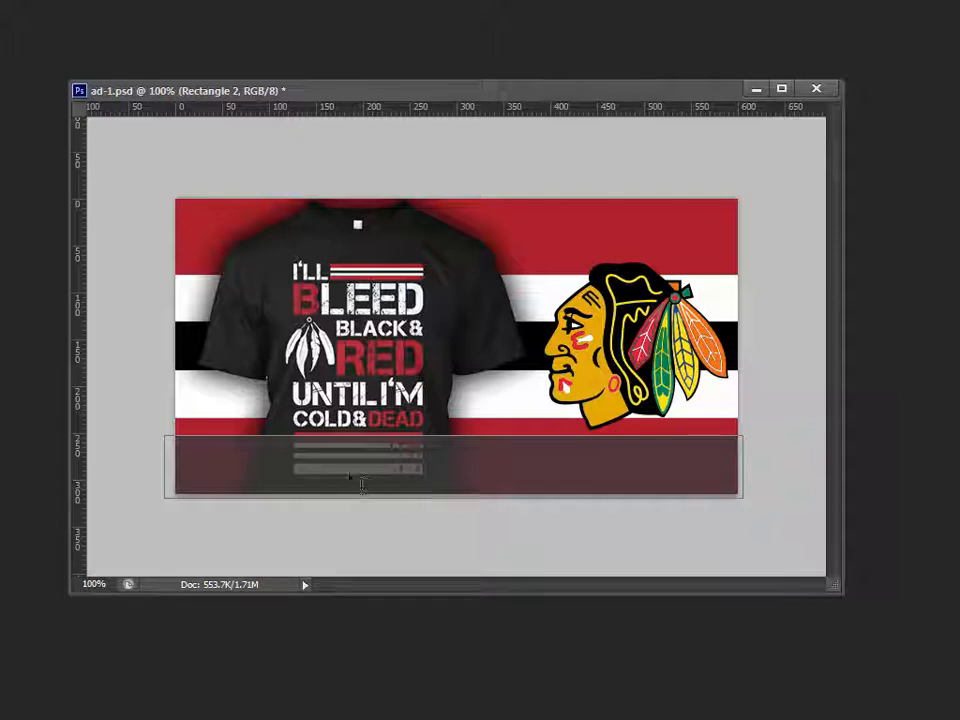
- Add the placeholder text ASDFASDF over the dark bar and change its color to white
left_click(338, 465)
type("ASDFASDF")
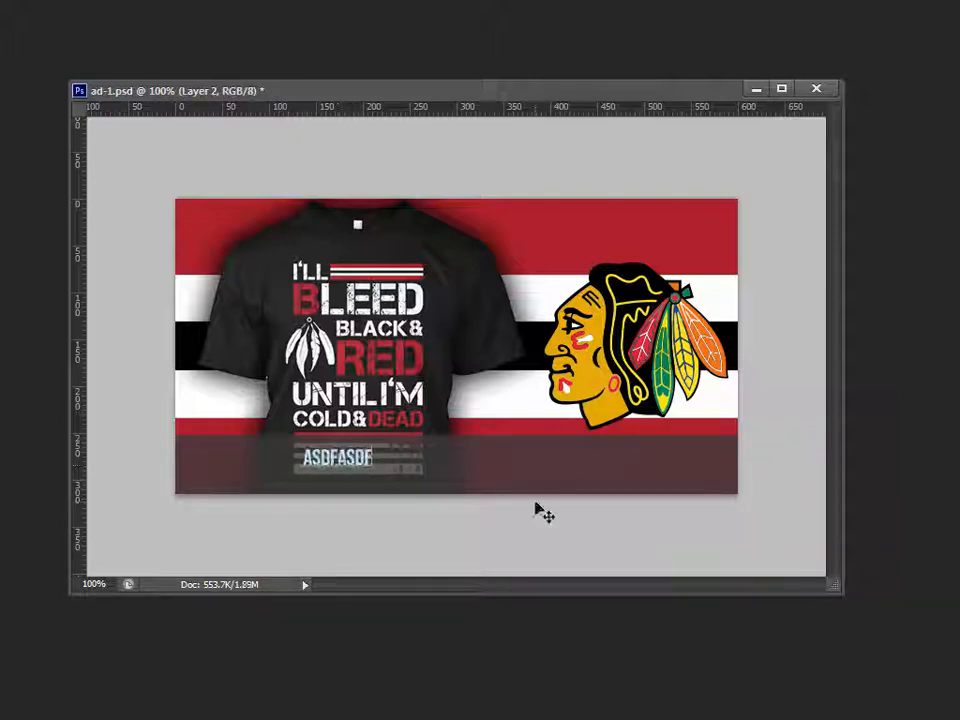
key("ctrl+Return")
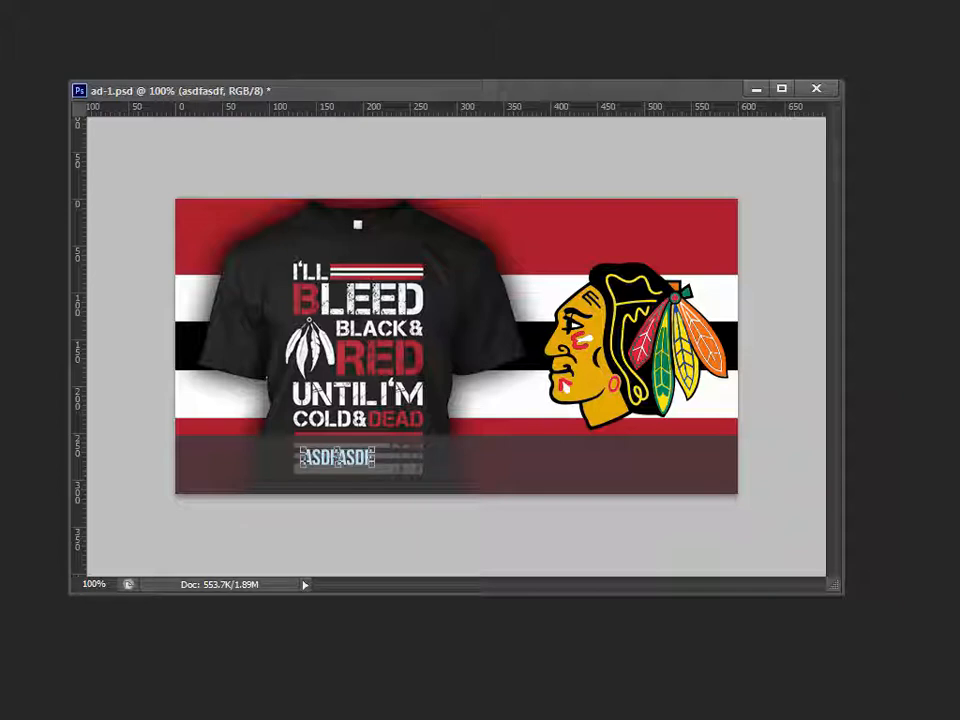
left_click(942, 455)
left_click_drag(328, 330, 122, 204)
left_click(657, 252)
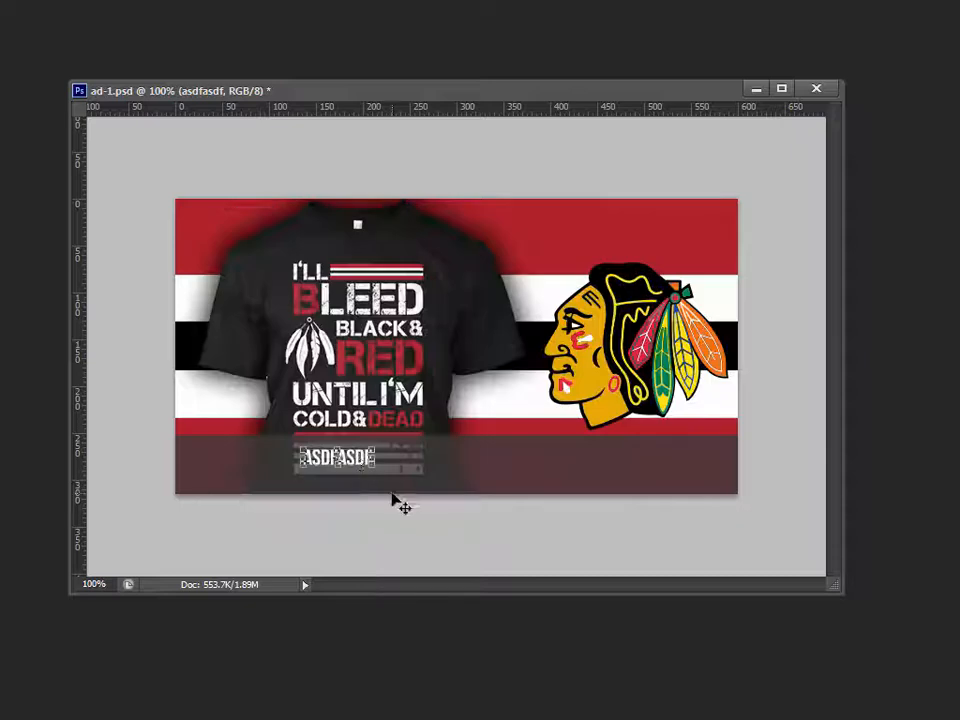
- Scale up the placeholder text to nearly fill the bar's height and center it across the banner
key("ctrl+t")
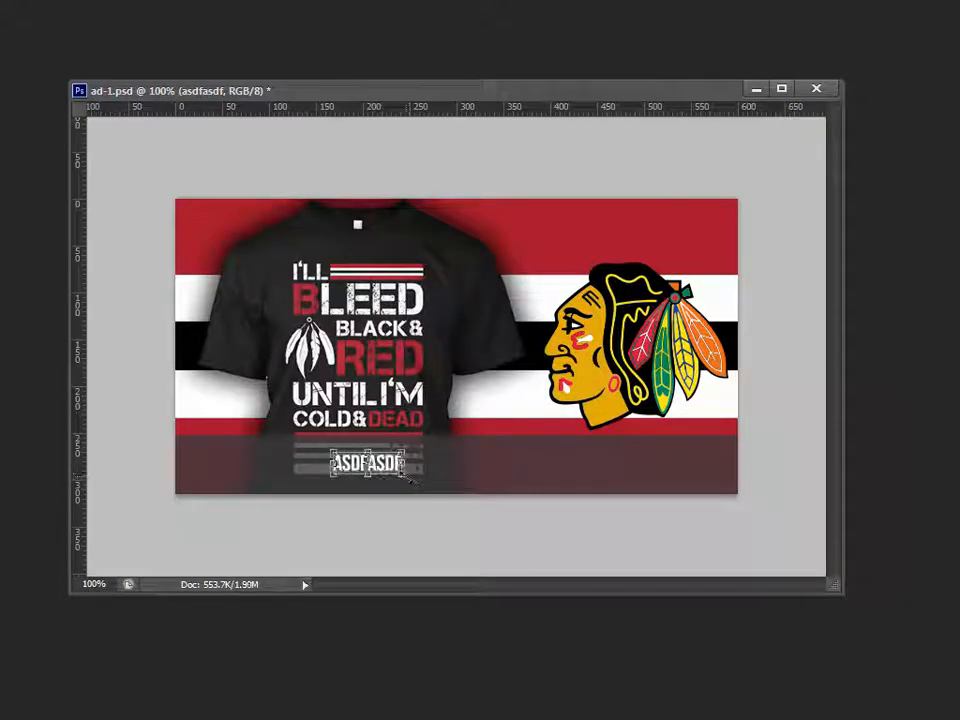
left_click_drag(424, 479, 550, 524)
left_click_drag(519, 487, 548, 485)
key("Return")
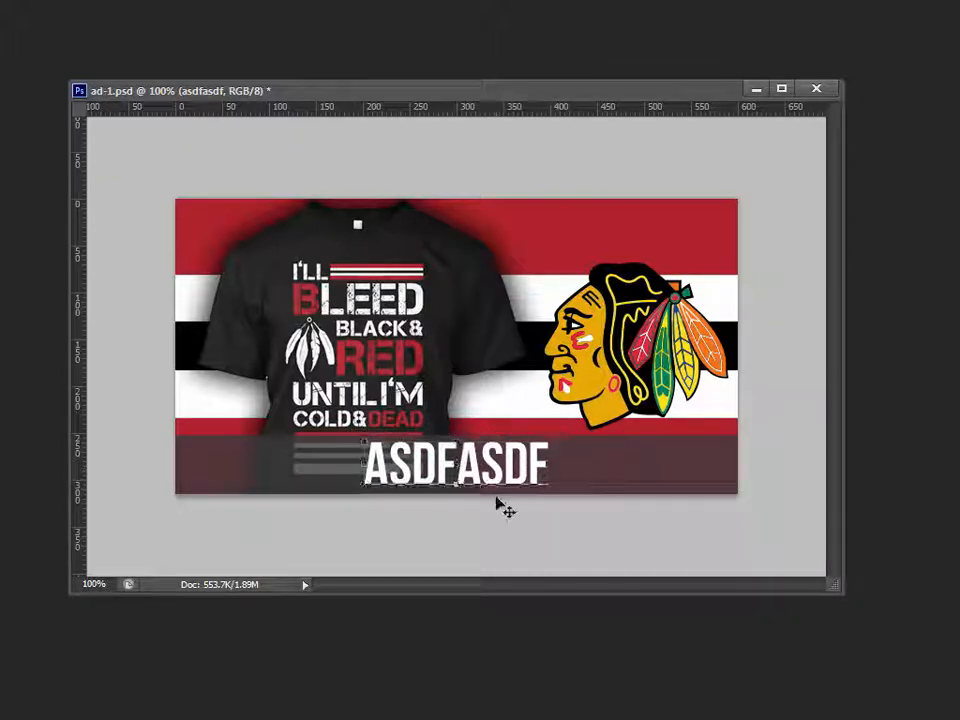
- Replace the placeholder text with "click this awesome link"
type("thi")
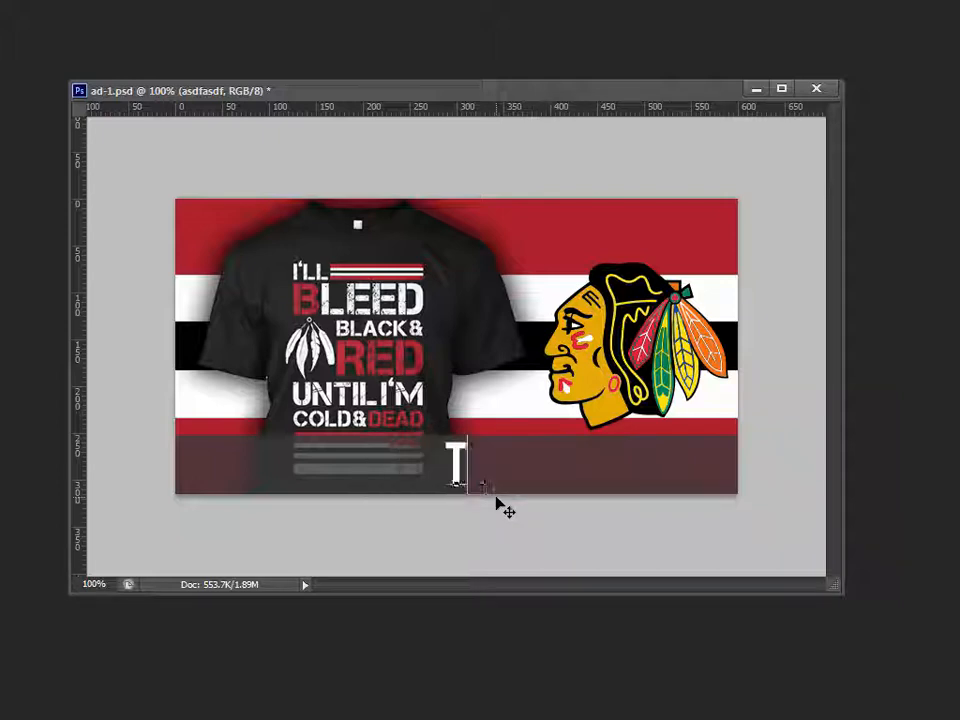
key("BackSpace")
key("BackSpace")
key("BackSpace")
type("click this a")
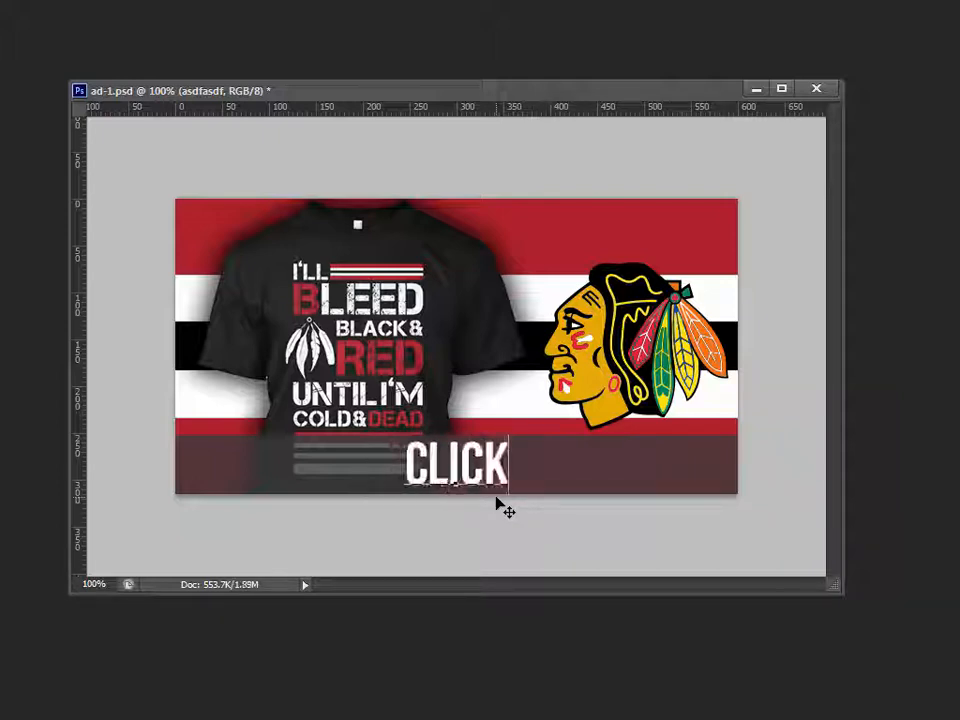
type("wesome link")
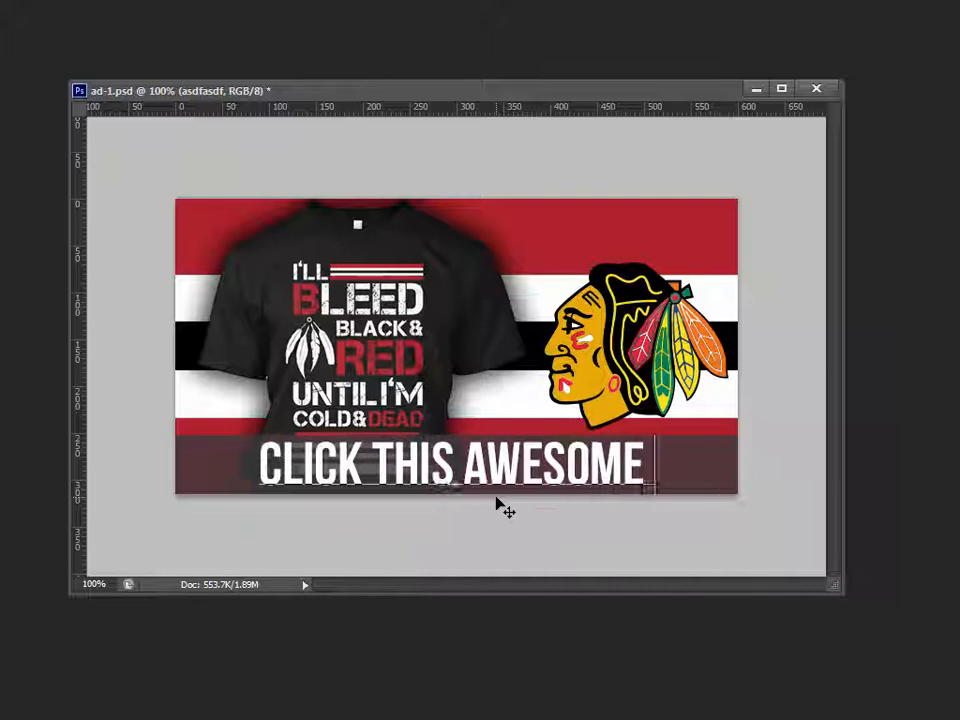
key("ctrl+Return")
- Save the PSD, and save a PNG copy named ad-1.png to the WORKING (F:) drive with Smallest / Slow compression
key("ctrl+s")
key("ctrl+shift+s")
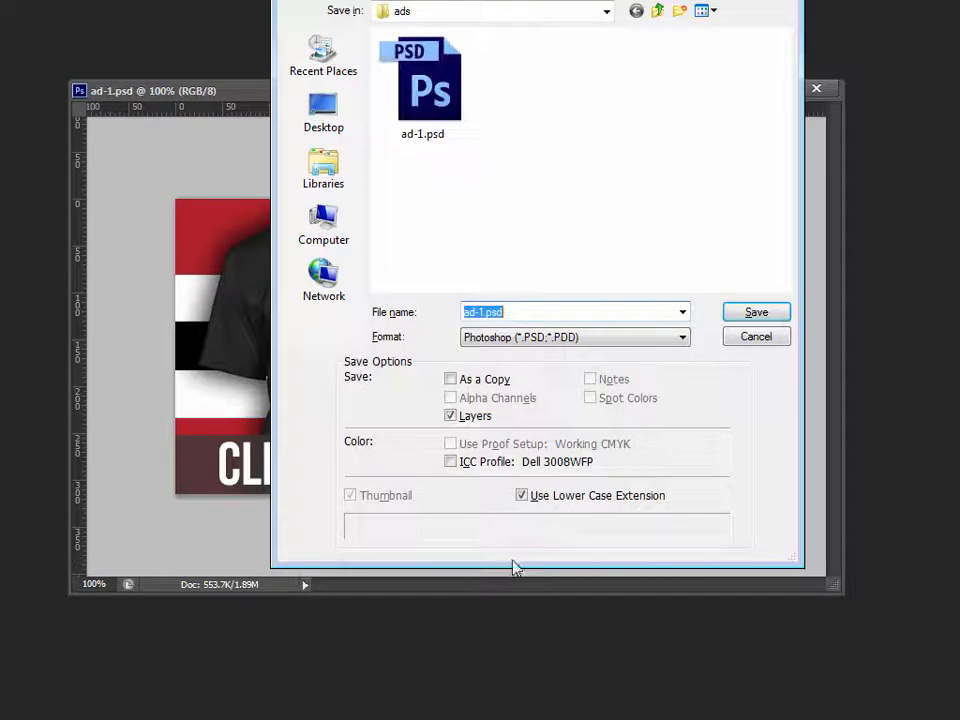
left_click(531, 338)
left_click(540, 562)
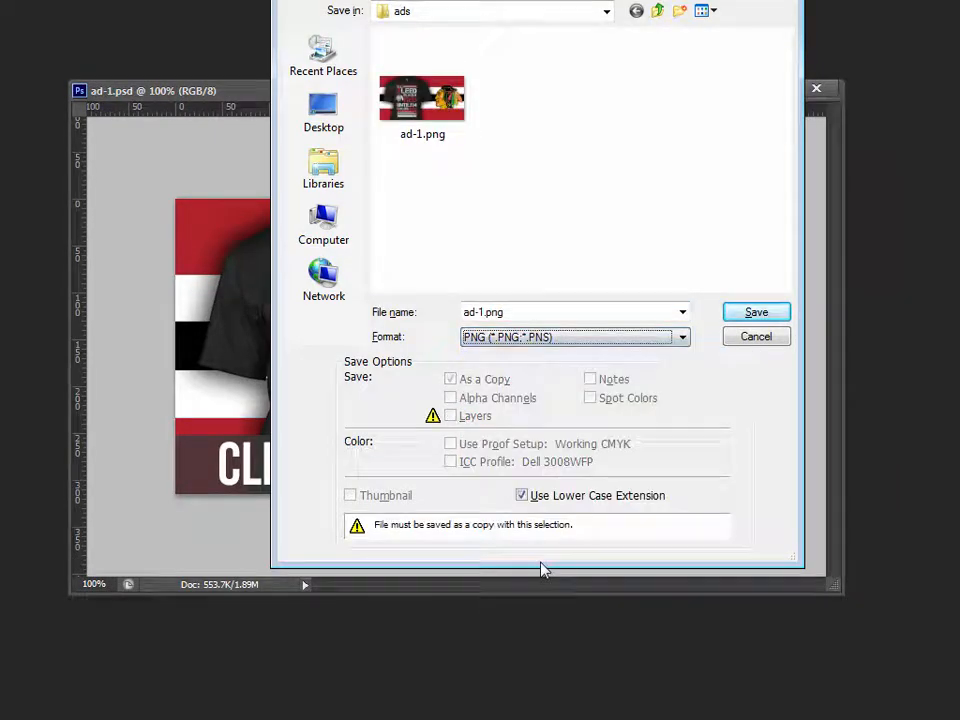
left_click(538, 22)
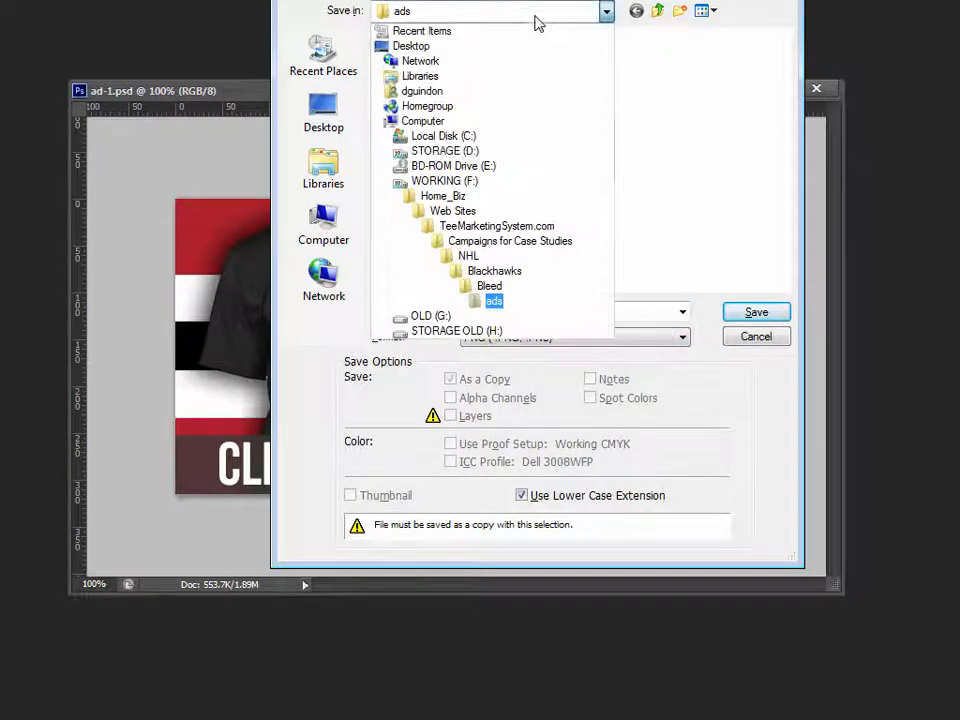
left_click(752, 315)
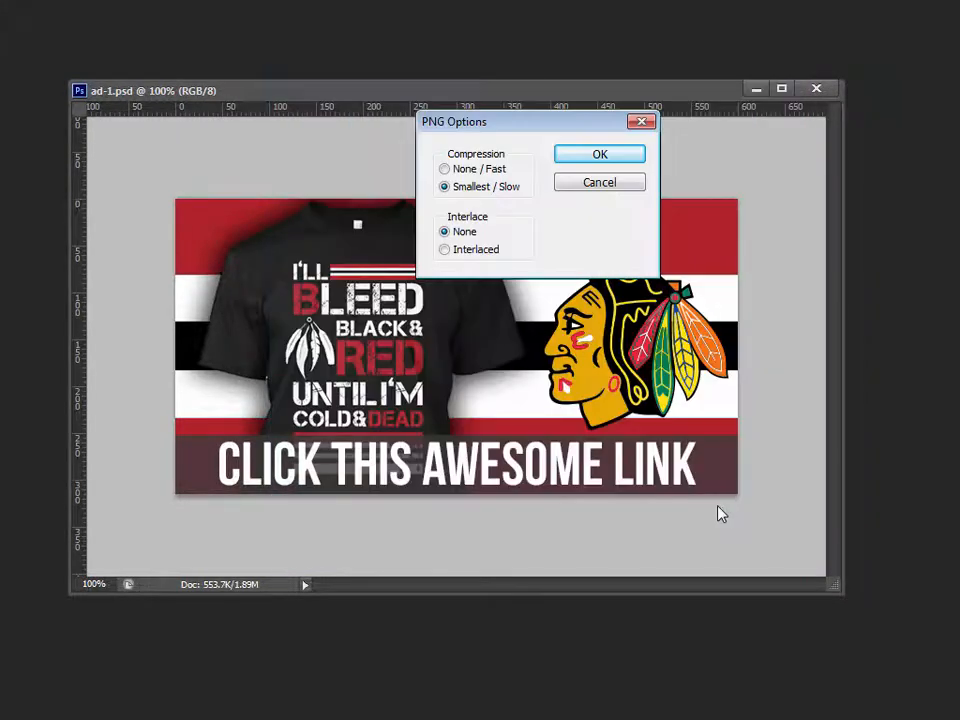
left_click(600, 155)
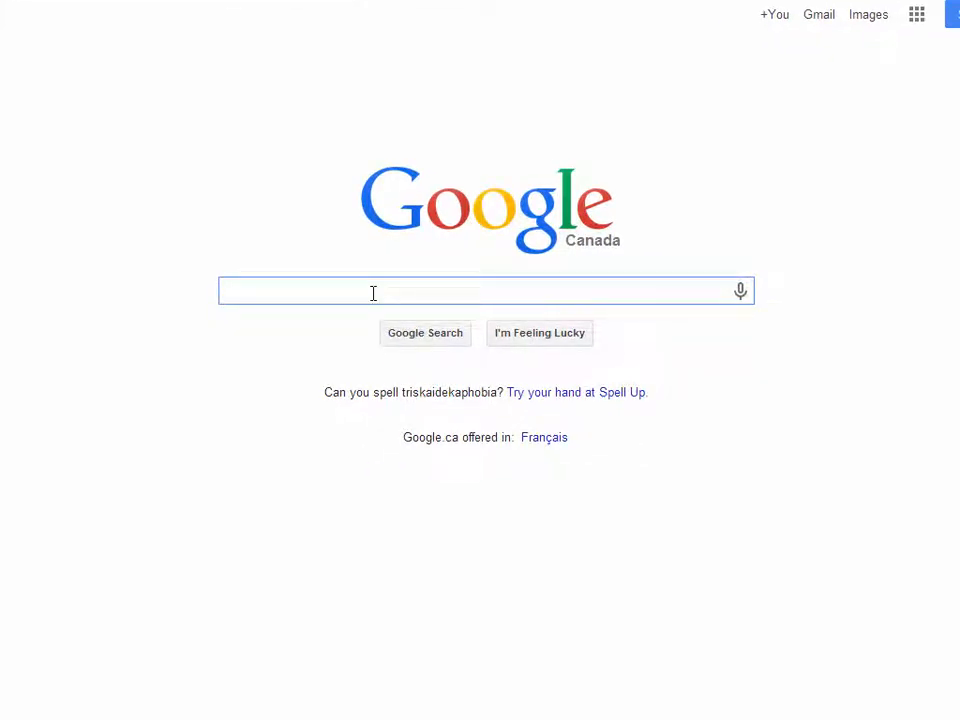
- Switch to the web browser and search Google for "facebook grid tool"
type("facebook gr")
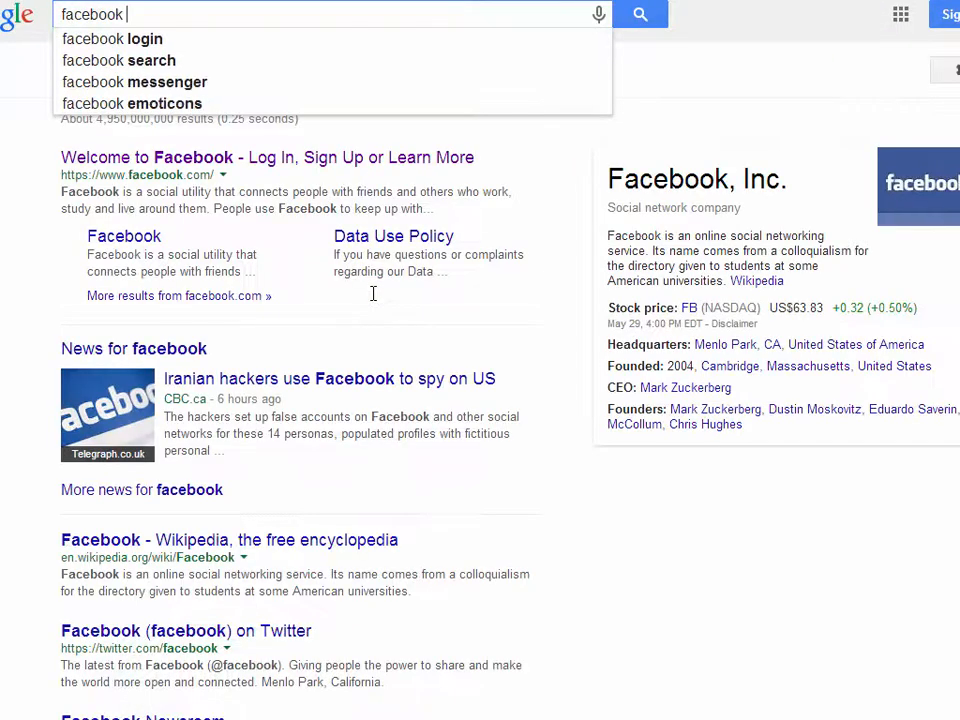
type("id tool")
key("Return")
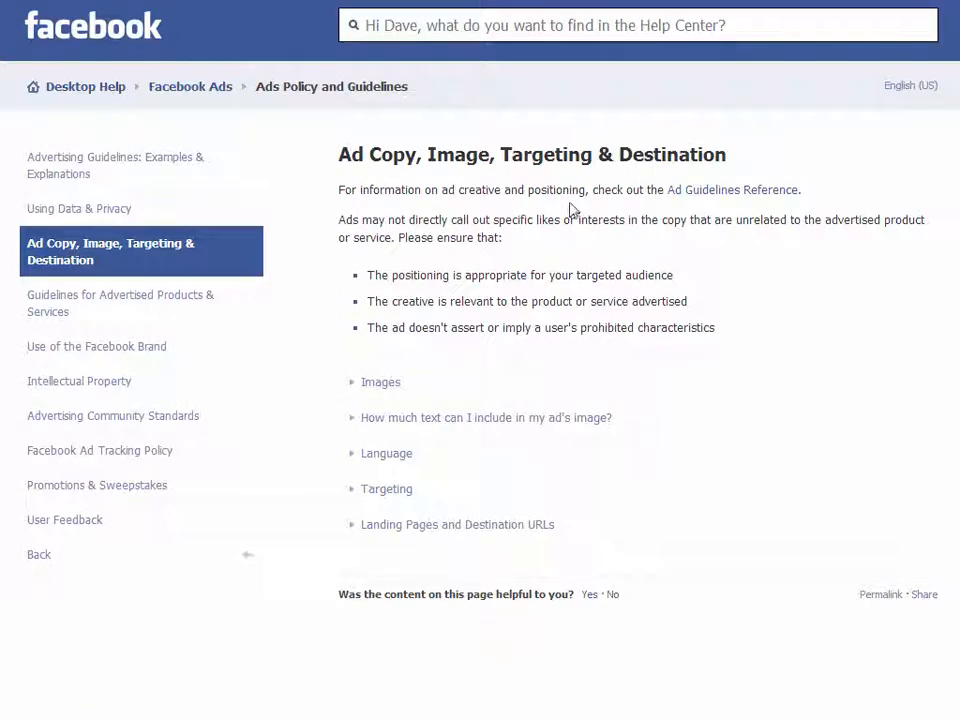
- Expand the Images policy in Facebook's ad help, follow the 20% text rule, and open the linked grid tool
left_click(380, 386)
left_click(381, 388)
left_click(383, 388)
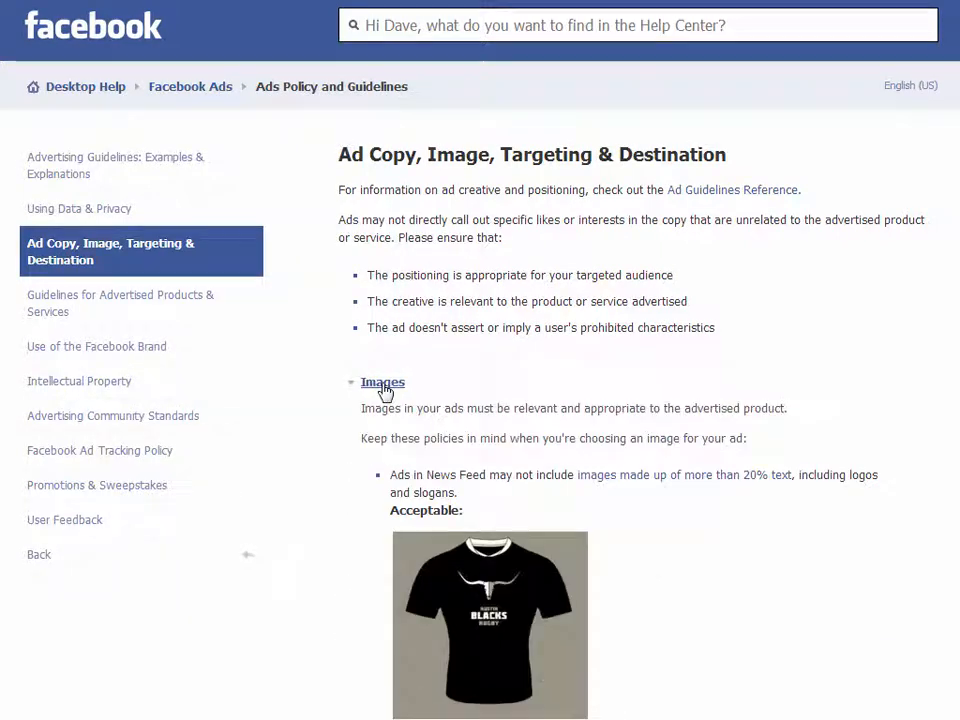
left_click(658, 478)
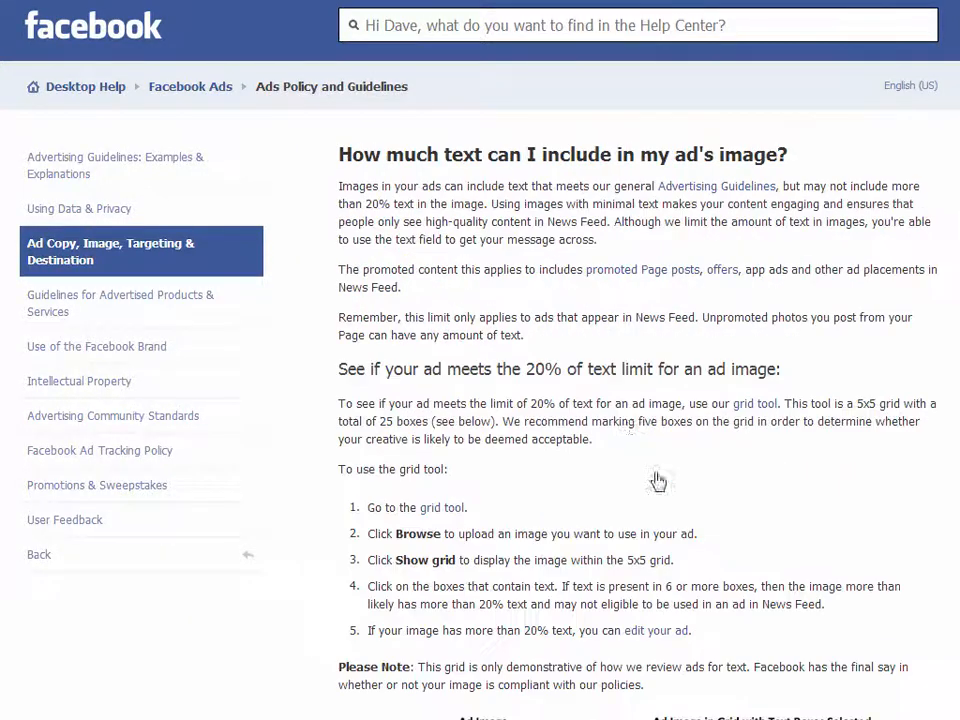
left_click(443, 509)
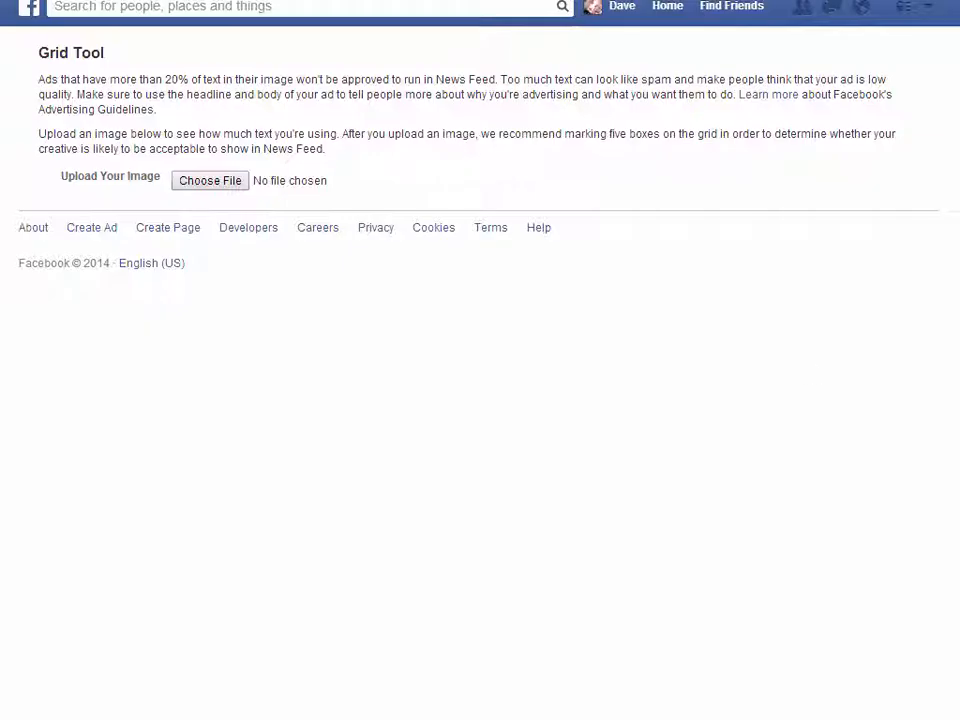
- Bookmark the Grid Tool page on the bookmarks bar, directly after the S3 Management Console bookmark
left_click(484, 75)
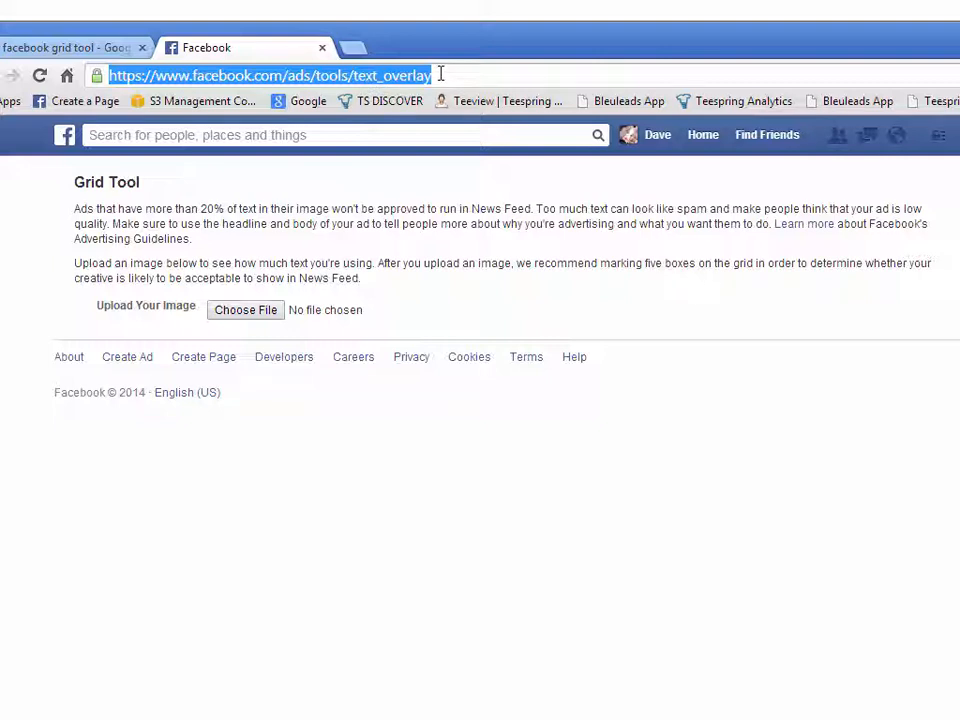
left_click_drag(99, 80, 262, 102)
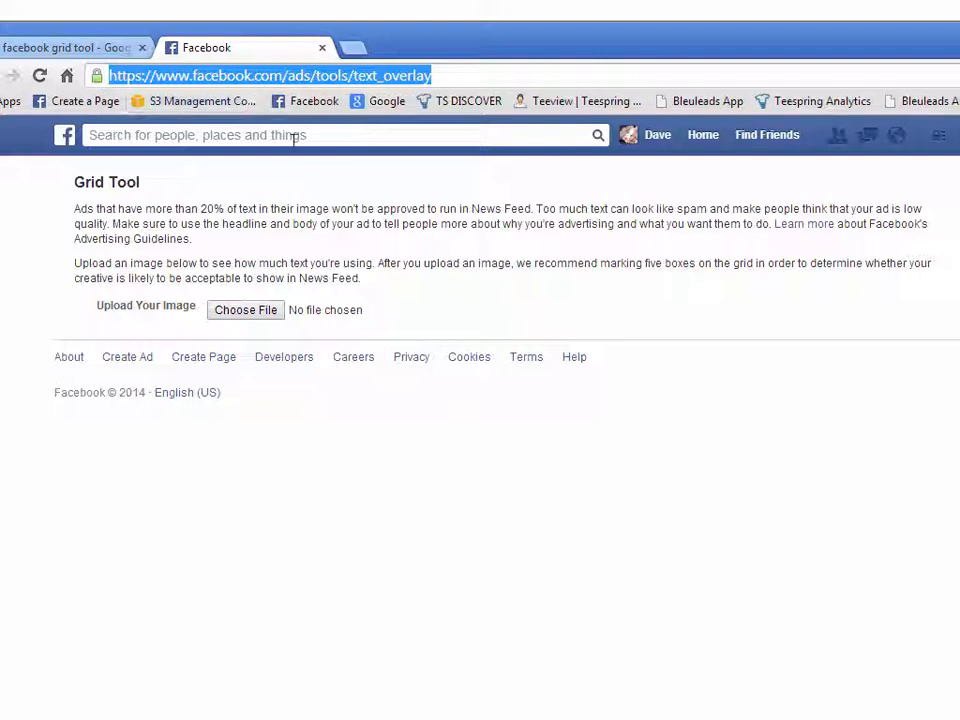
- Check where the browser's option for showing the bookmarks bar is located
left_click_drag(704, 50, 439, 47)
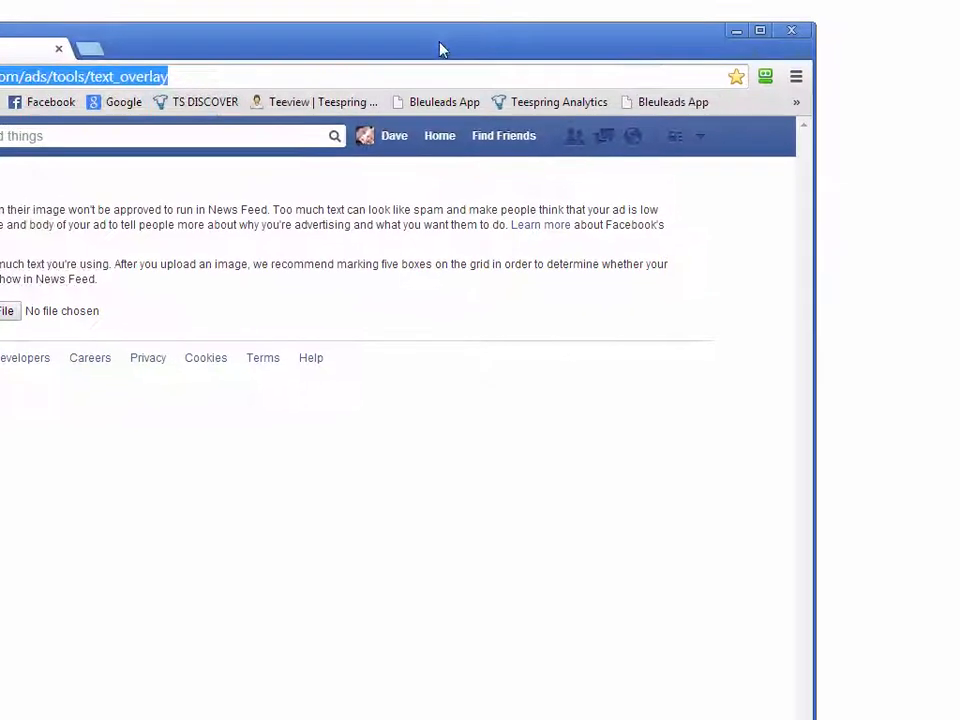
left_click(797, 78)
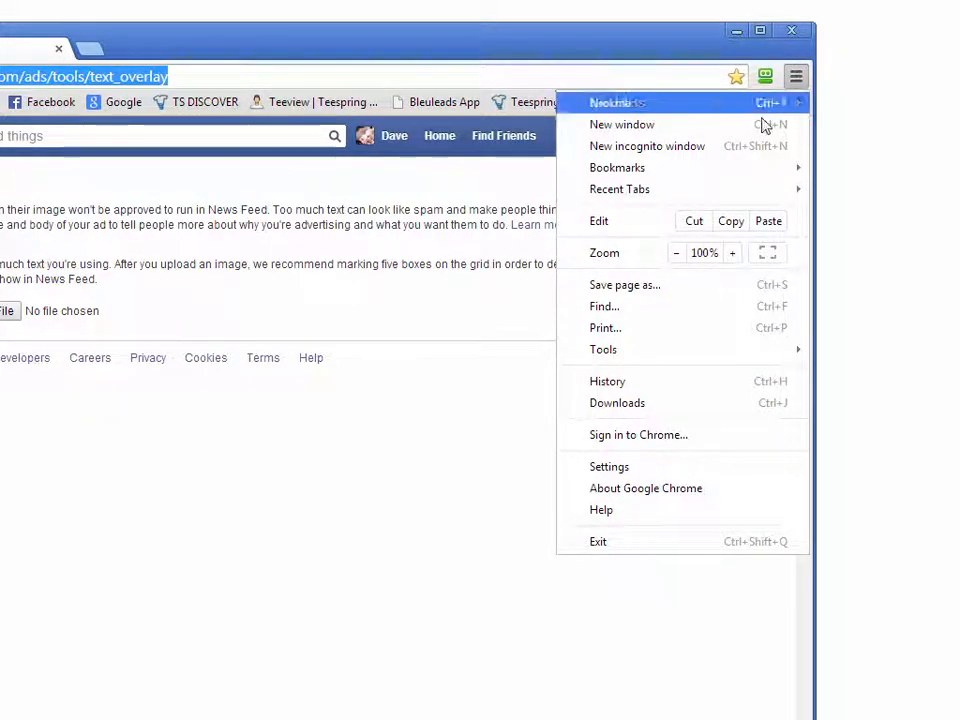
mouse_move(735, 165)
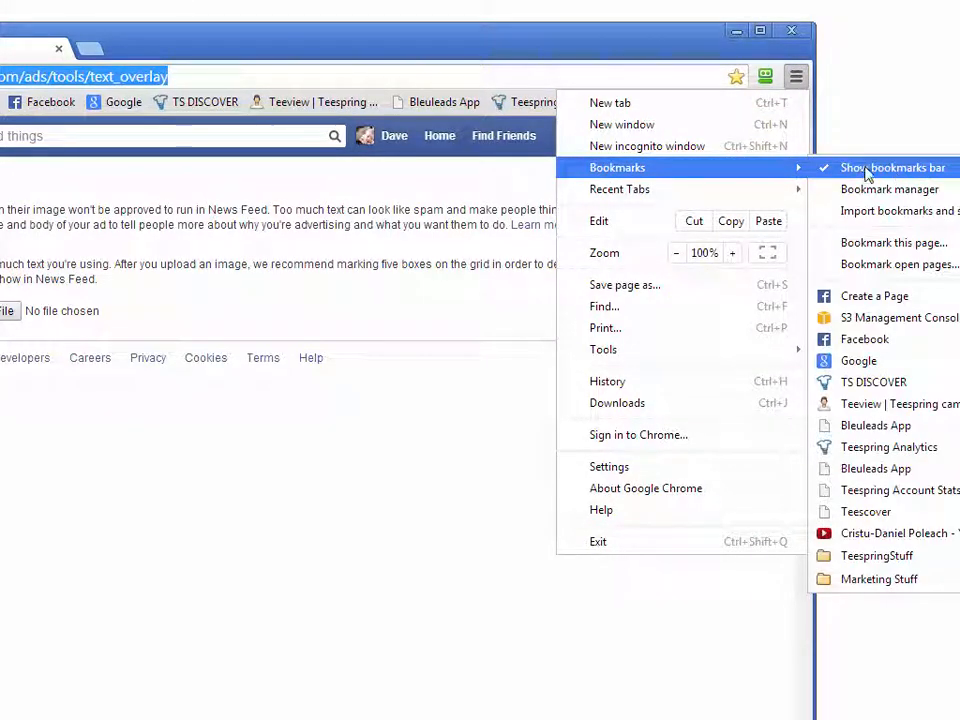
double_click(585, 42)
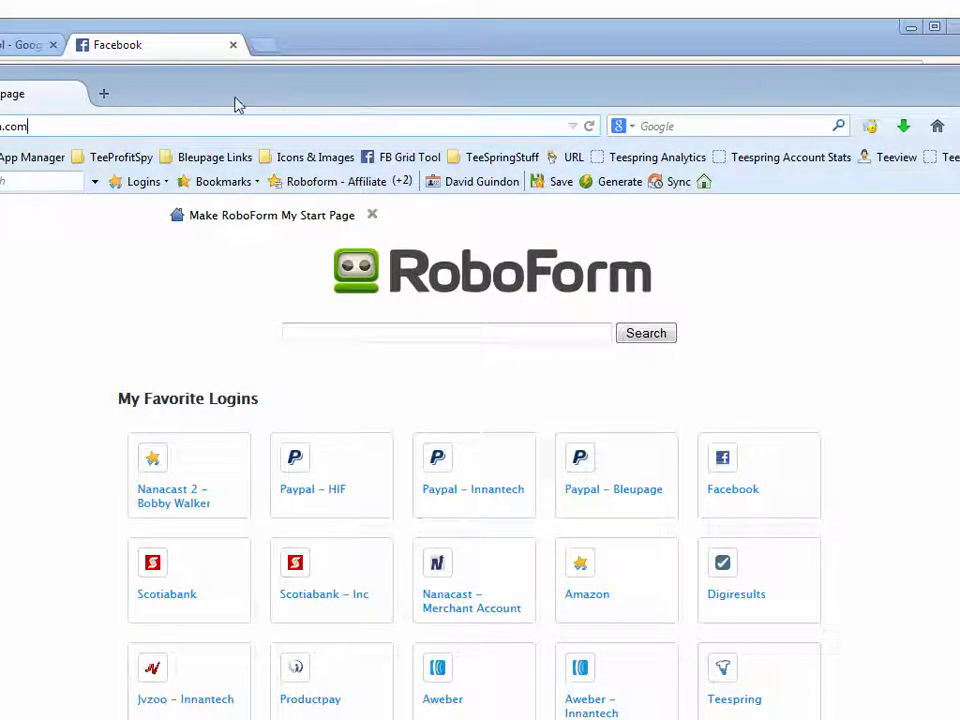
right_click(172, 97)
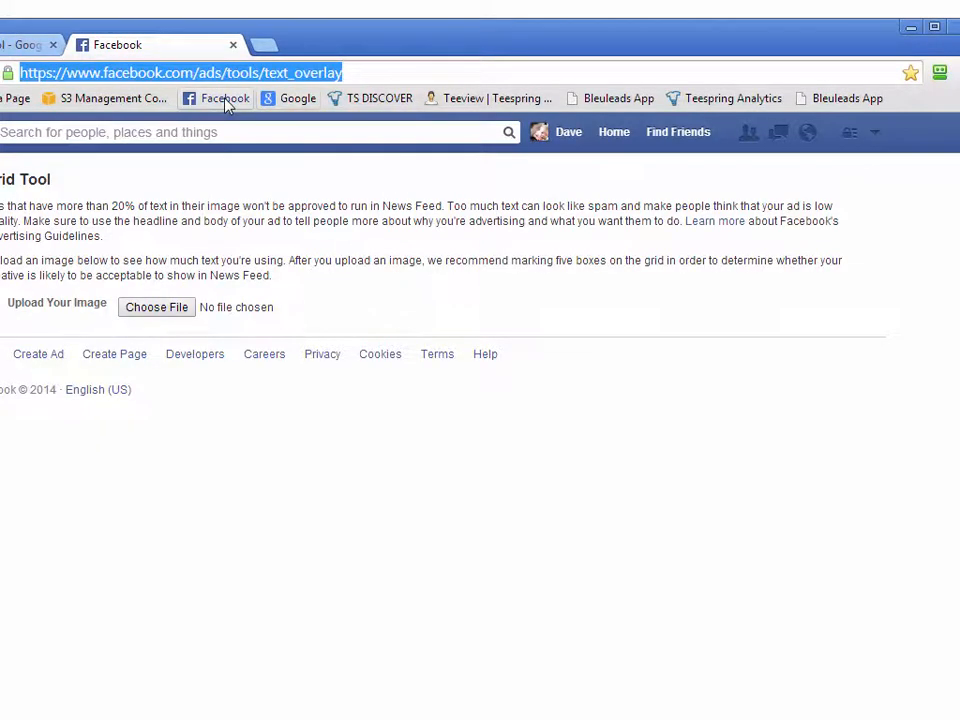
- Upload ad-1.png from the WORKING (F:) drive to the Grid Tool
left_click(140, 312)
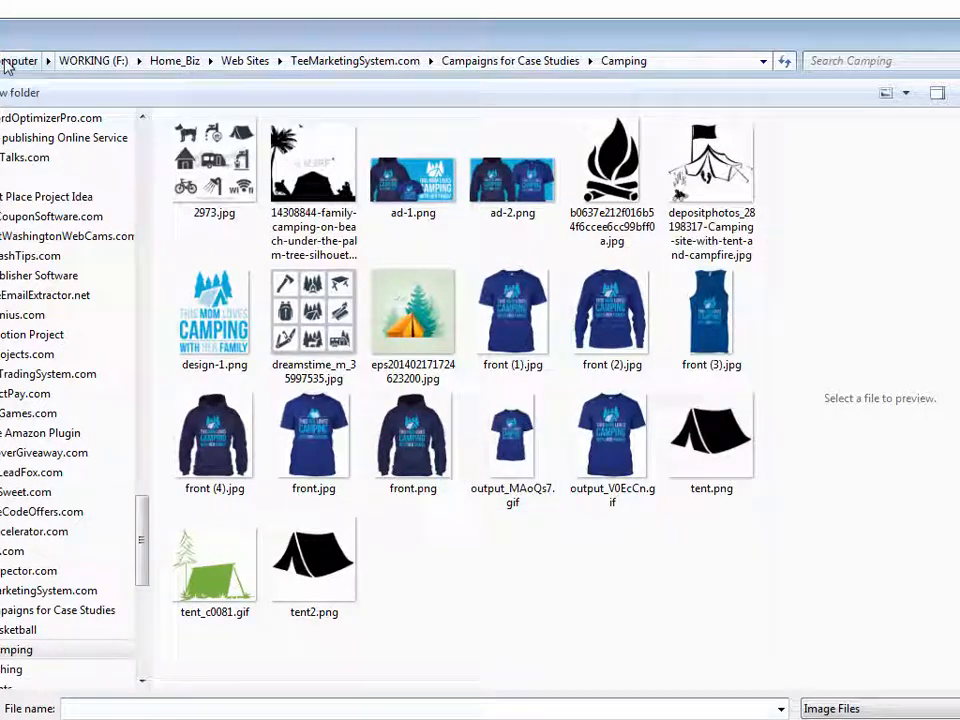
left_click(8, 62)
double_click(230, 220)
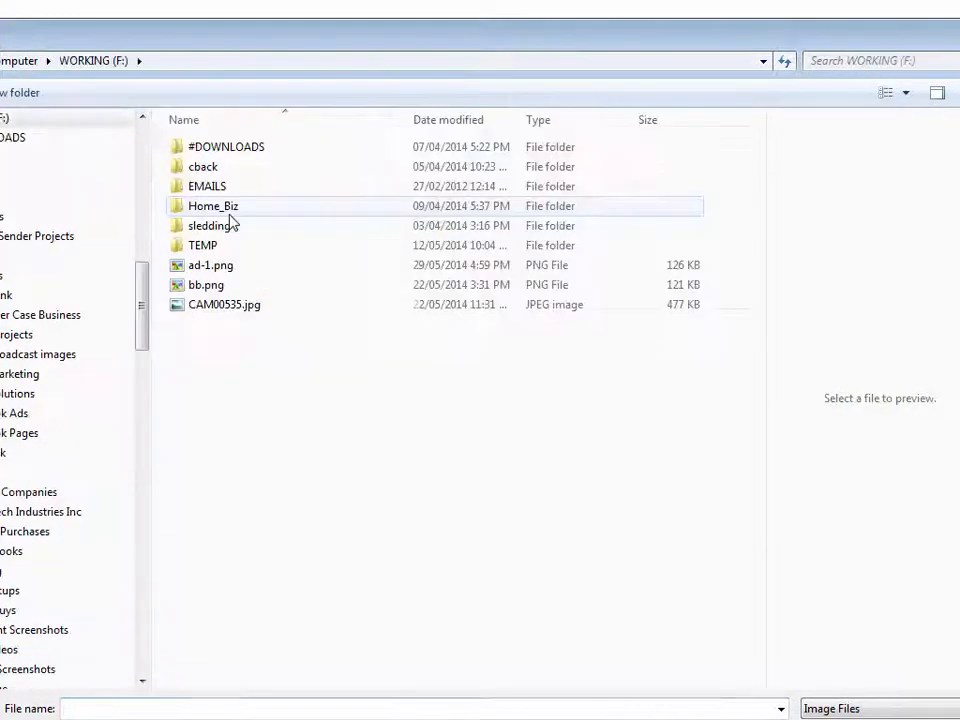
double_click(218, 284)
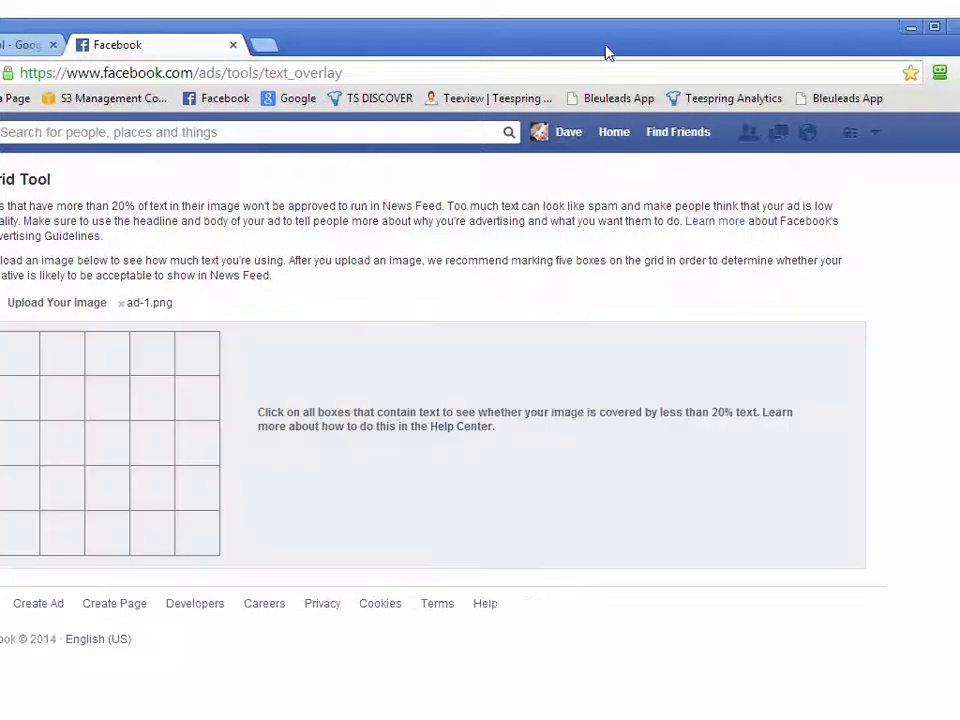
- Mark all five bottom-row boxes over the call-to-action text in the Grid Tool, and unmark the box over LINK
left_click_drag(605, 45, 704, 21)
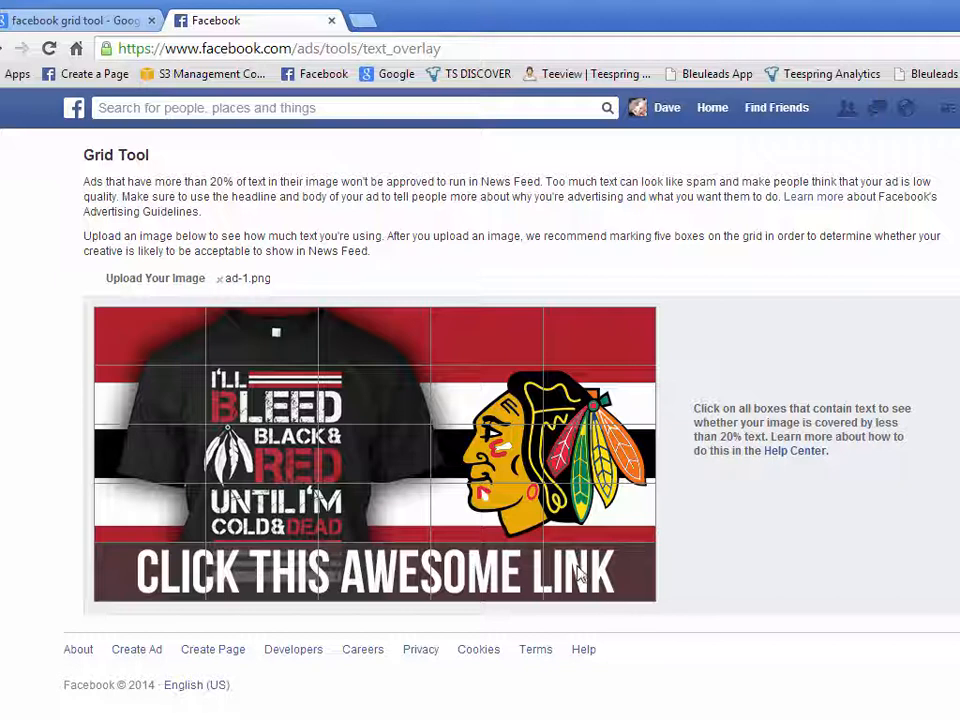
left_click(137, 574)
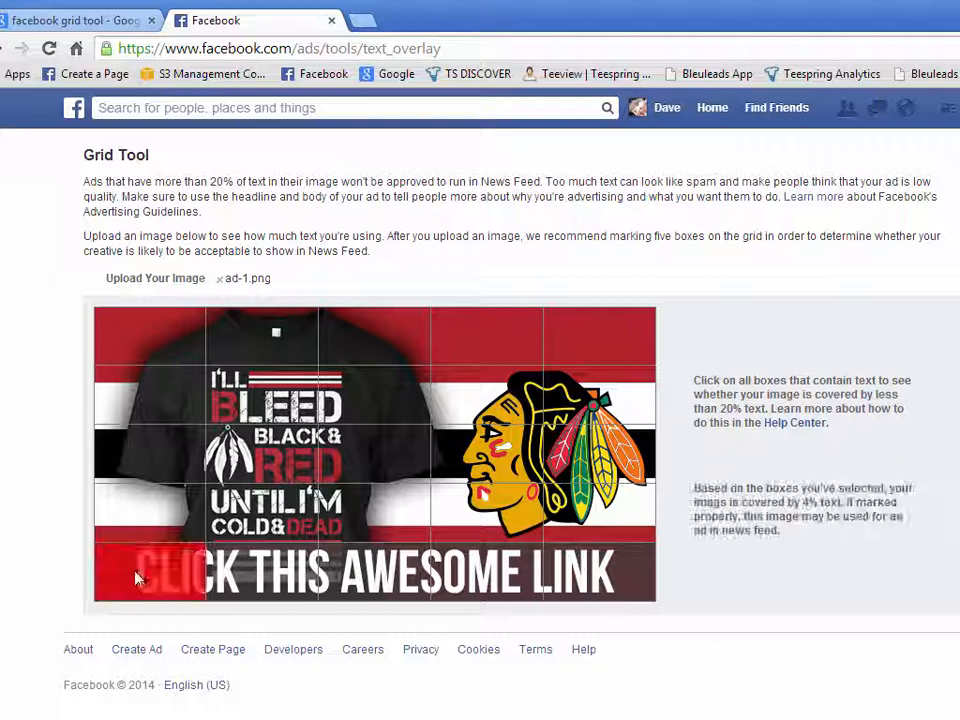
left_click(250, 578)
left_click(418, 588)
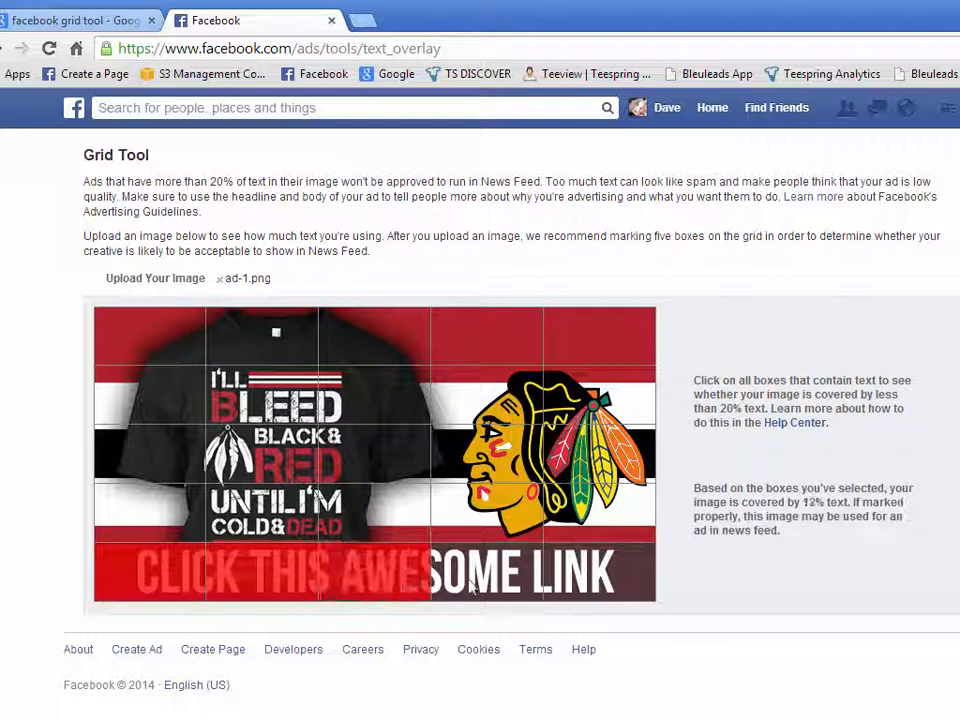
left_click(520, 578)
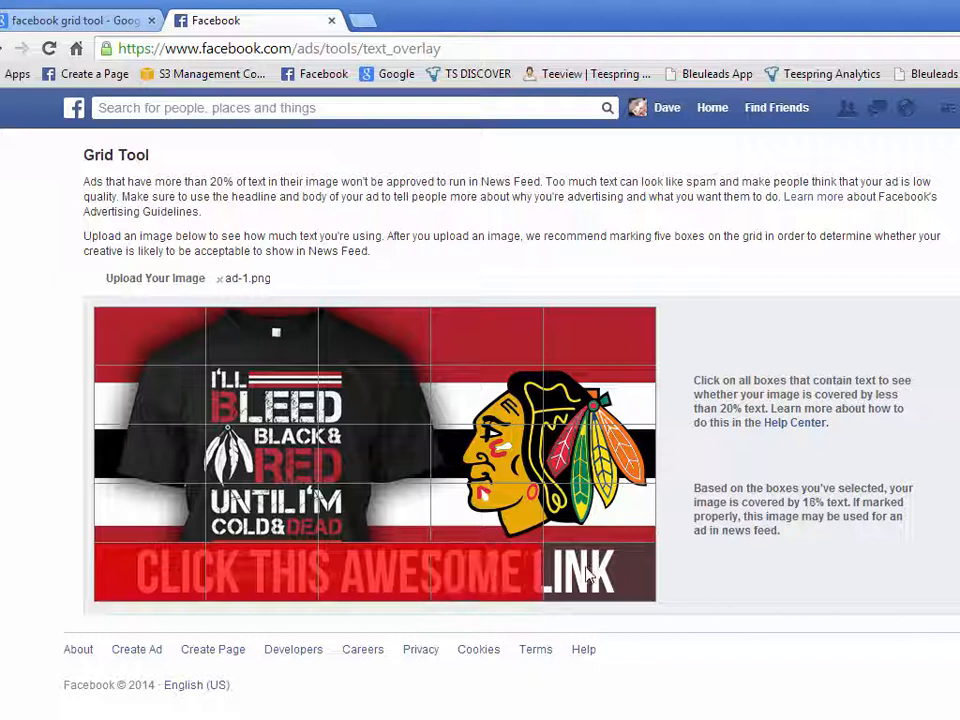
left_click(588, 574)
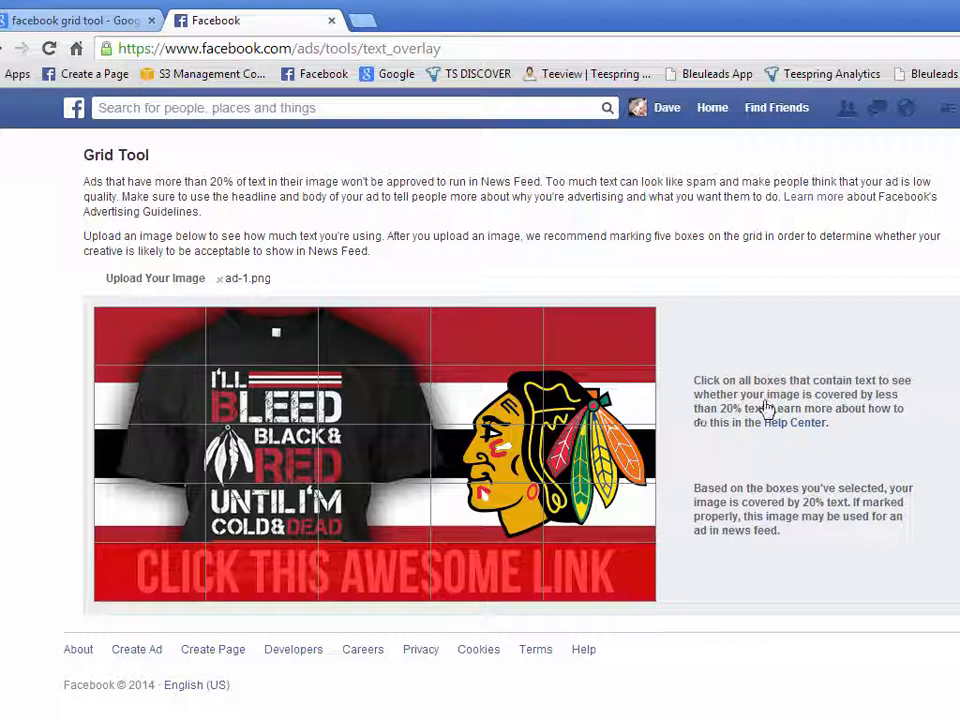
left_click(570, 575)
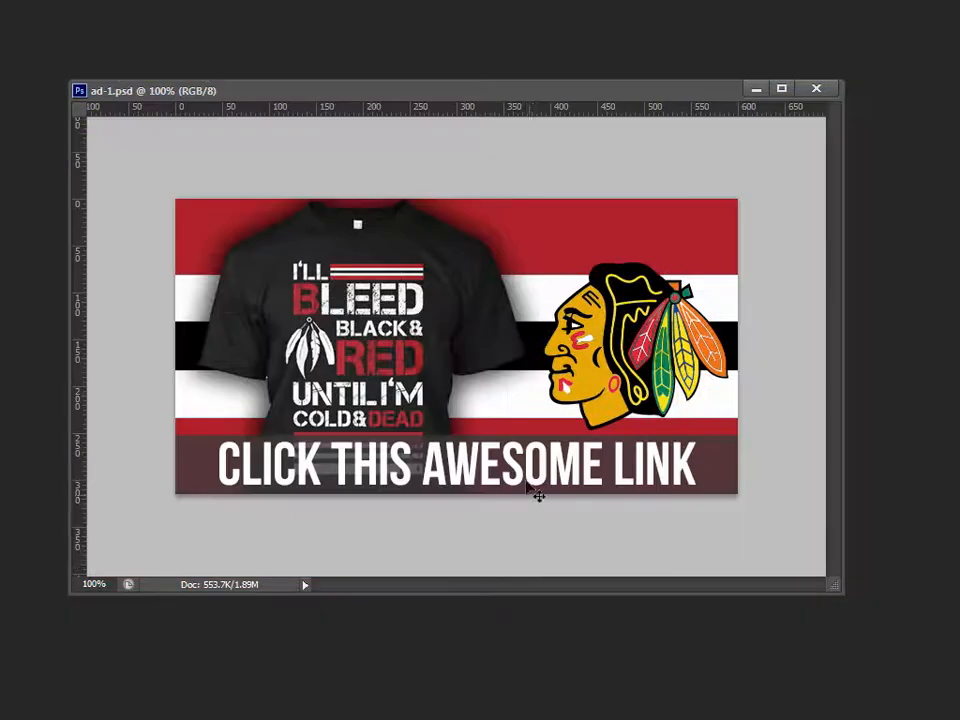
- In Photoshop, scale the CLICK THIS AWESOME LINK text down to about 370 px wide, place it at the bar's right end, and save ad-1.psd
left_click(528, 470)
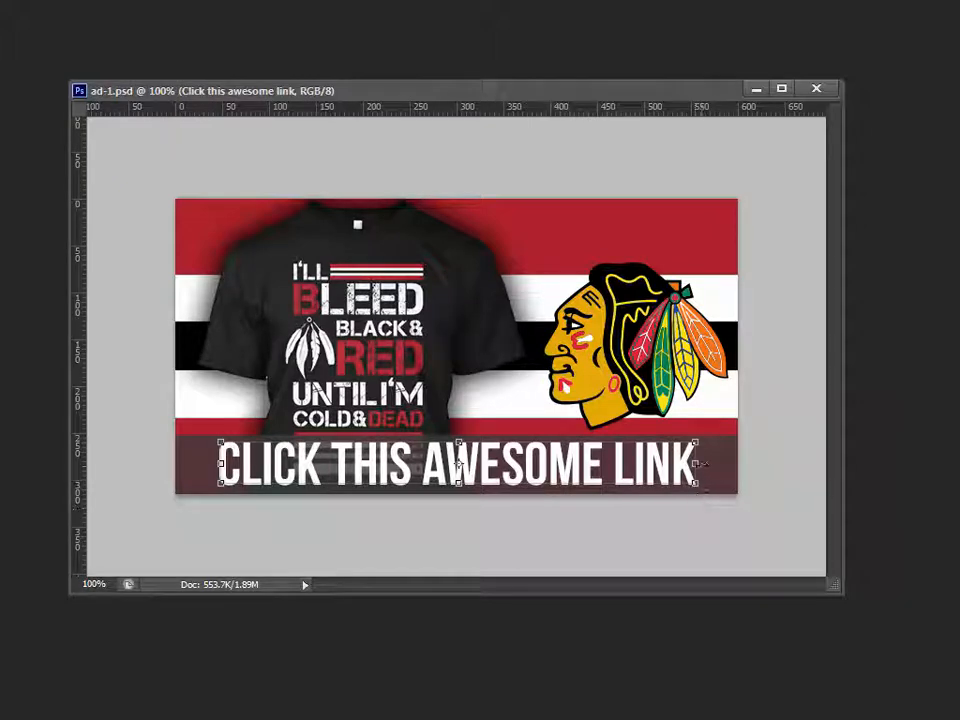
left_click_drag(222, 443, 347, 452)
left_click_drag(459, 487, 490, 478)
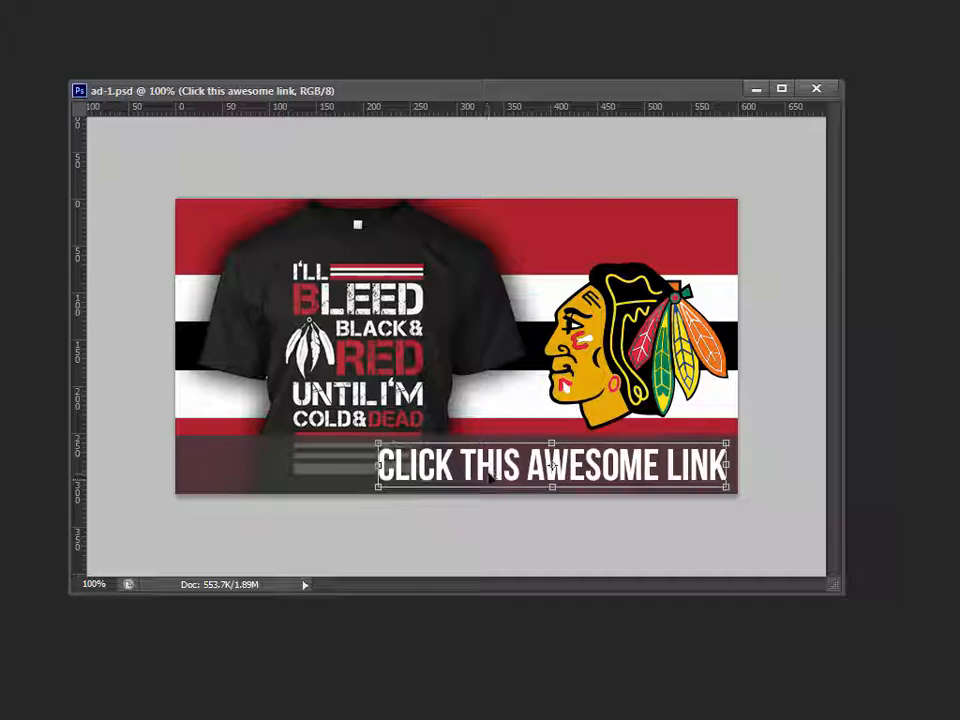
left_click(560, 552)
key("ctrl+s")
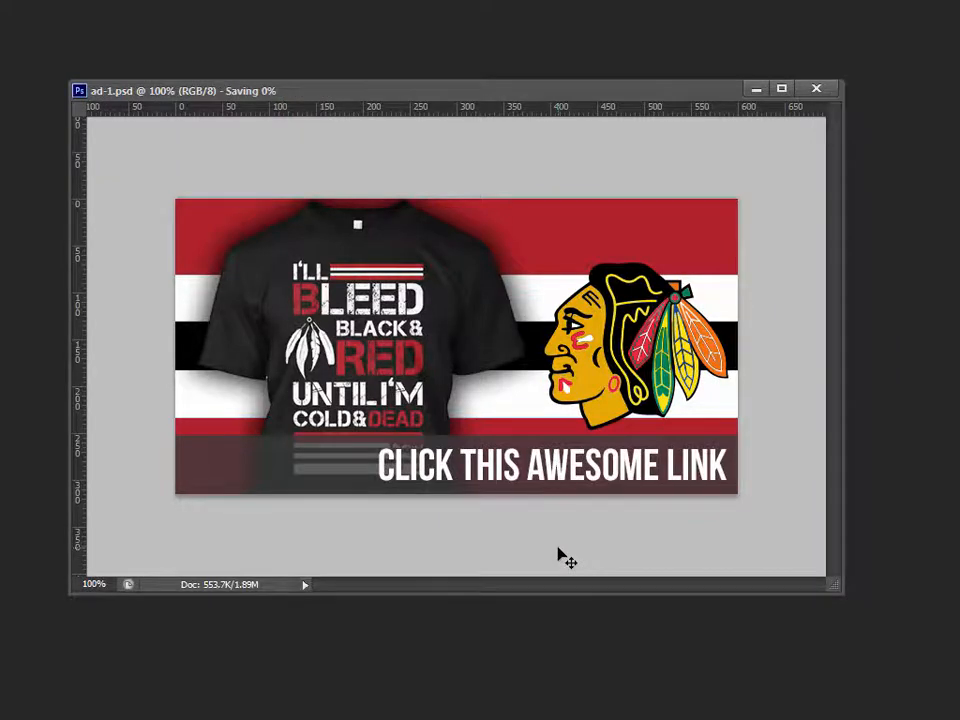
- Save the banner as a PNG copy named ad-1.png on the WORKING (F:) drive, replacing the existing file
key("ctrl+shift+s")
left_click(488, 337)
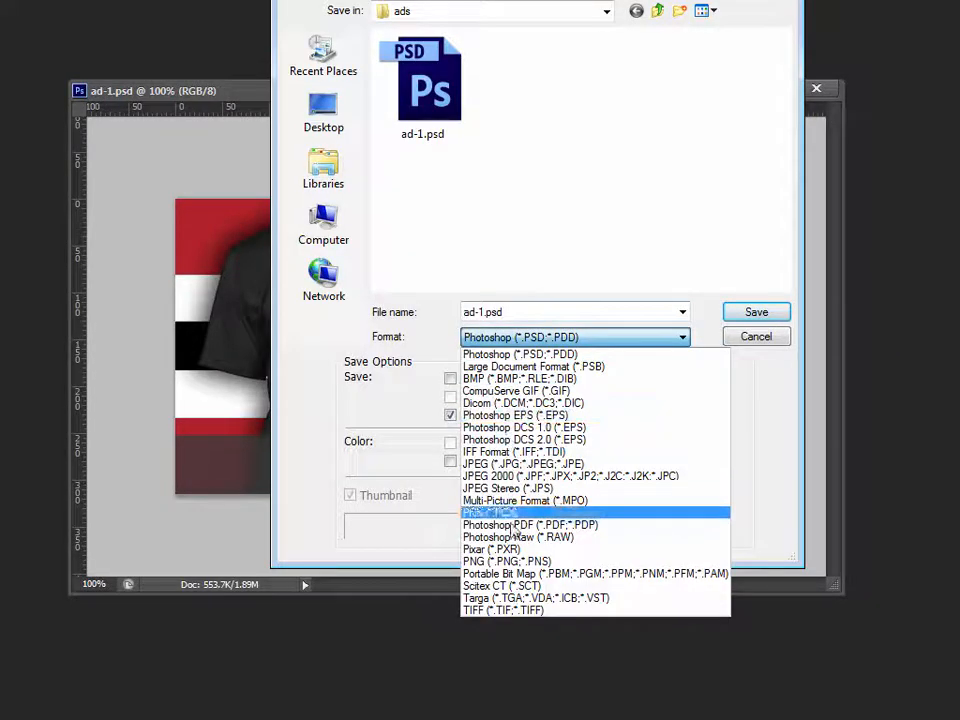
left_click(560, 562)
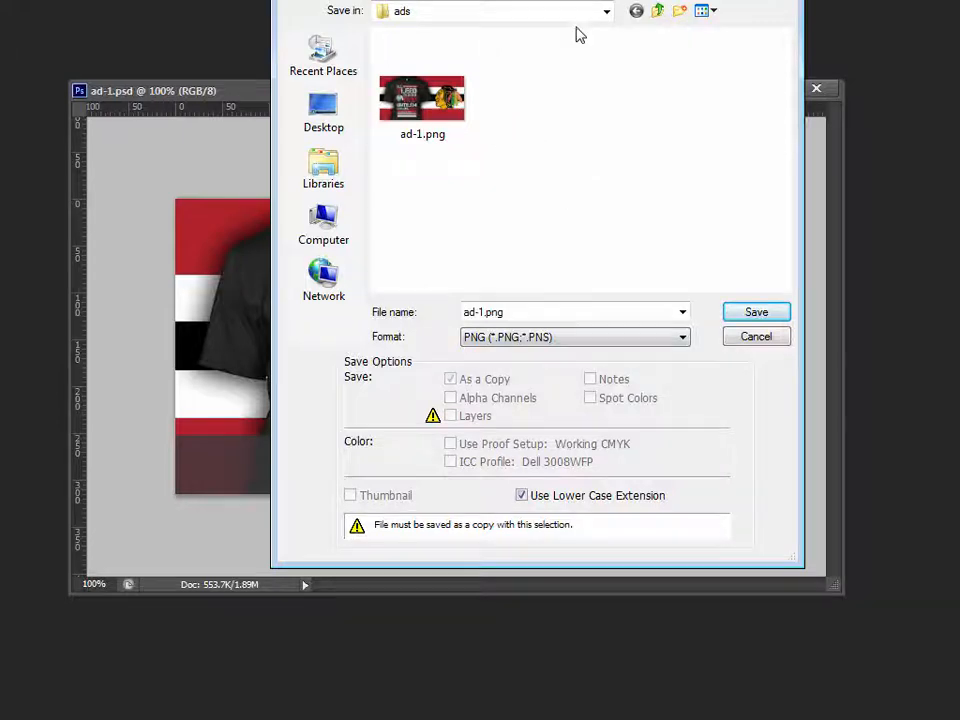
left_click(432, 12)
left_click(430, 182)
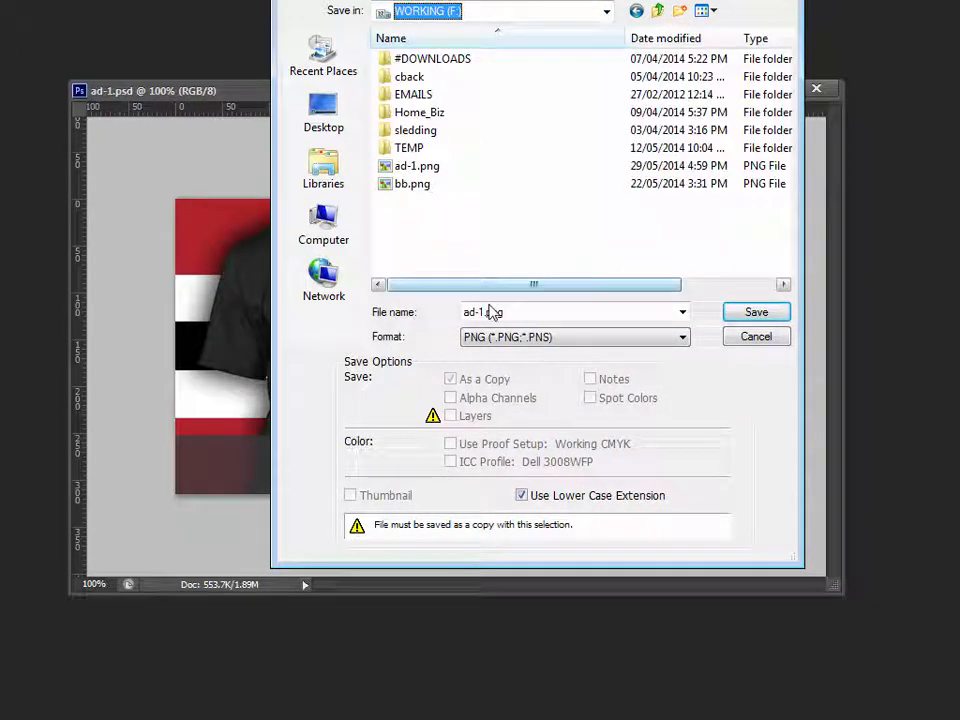
left_click(748, 315)
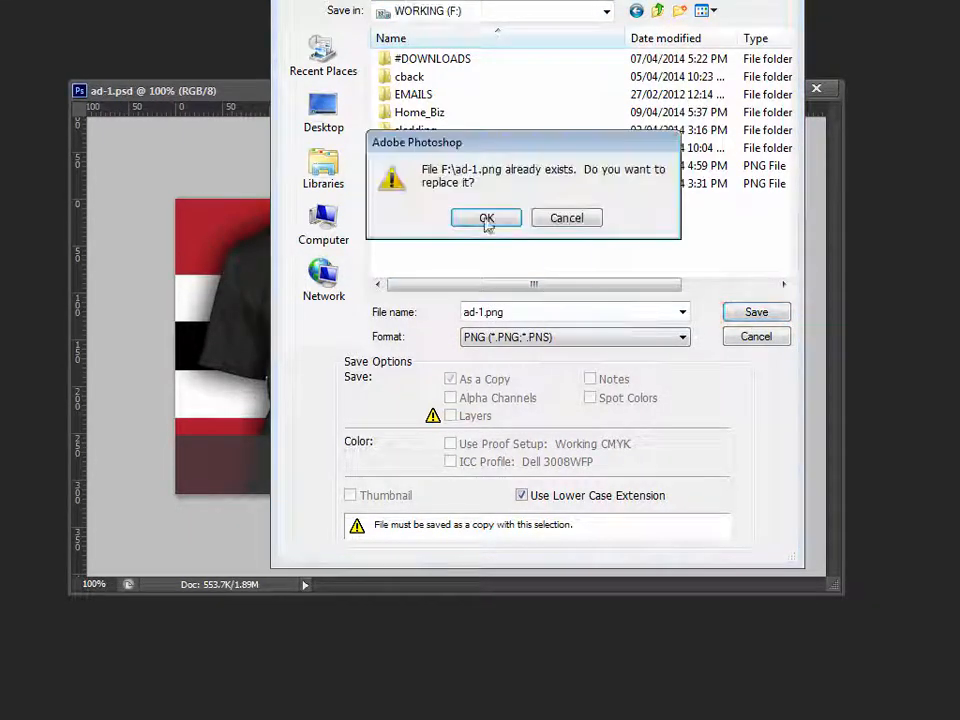
left_click(486, 219)
left_click(600, 156)
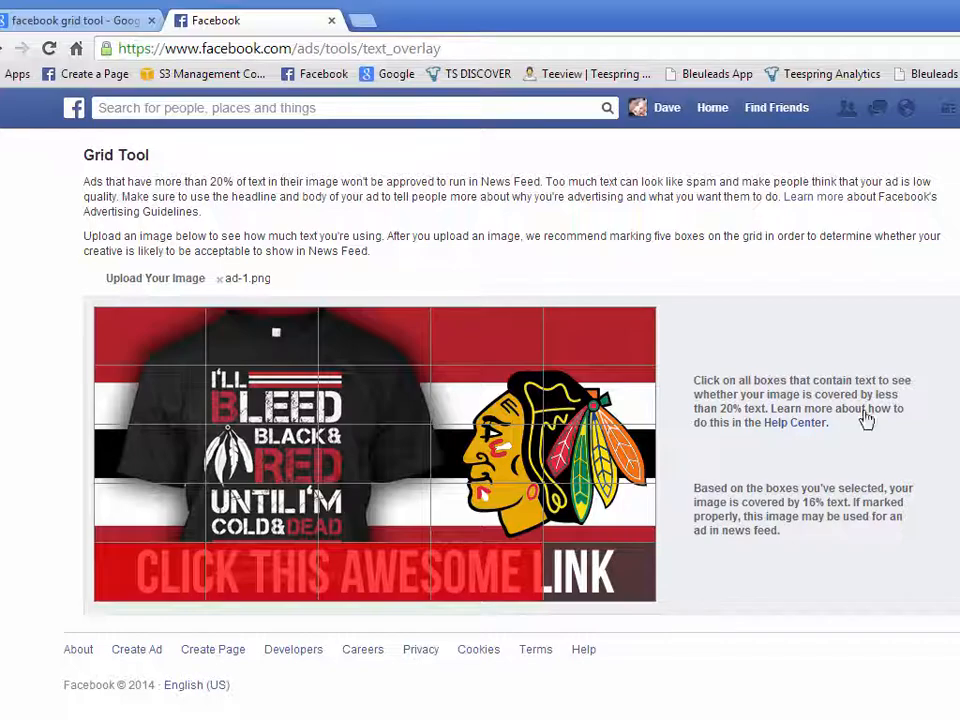
- Remove the old image from the Grid Tool in the browser and upload the re-saved ad-1.png
left_click(219, 279)
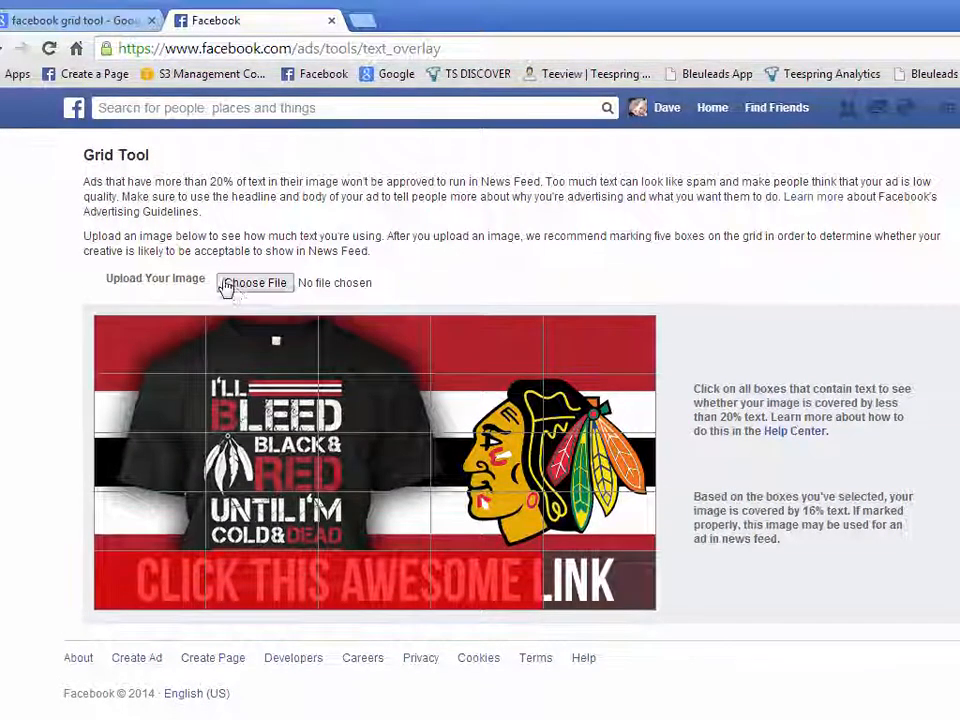
left_click(253, 284)
double_click(305, 241)
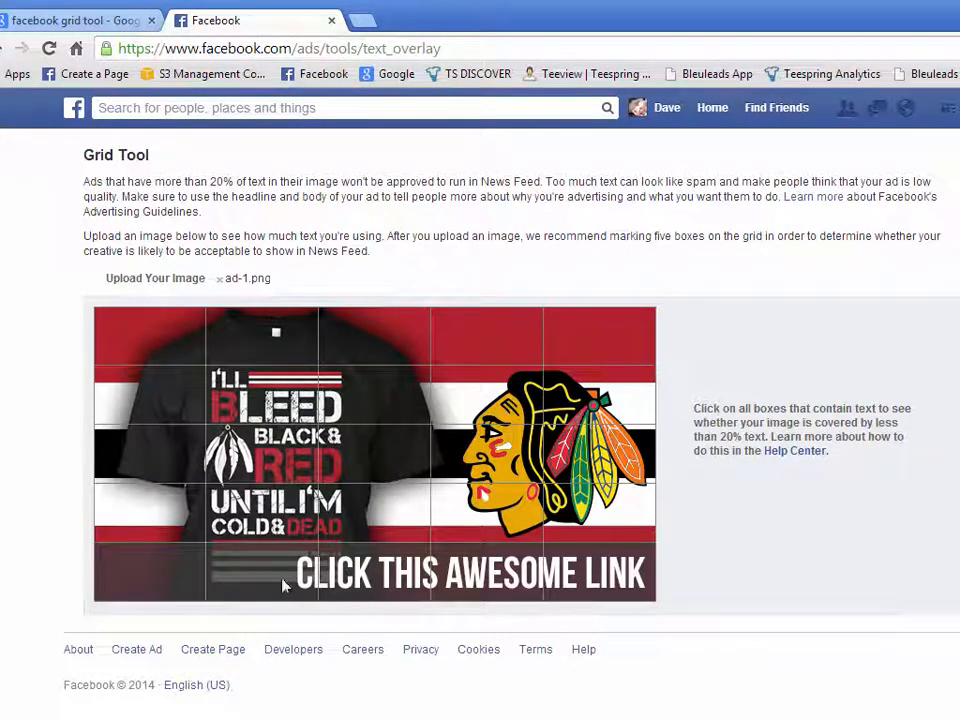
- Mark the four bottom-row grid boxes that the smaller CLICK THIS AWESOME LINK text covers to check its text coverage
left_click(281, 578)
left_click(409, 573)
left_click(490, 583)
left_click(589, 574)
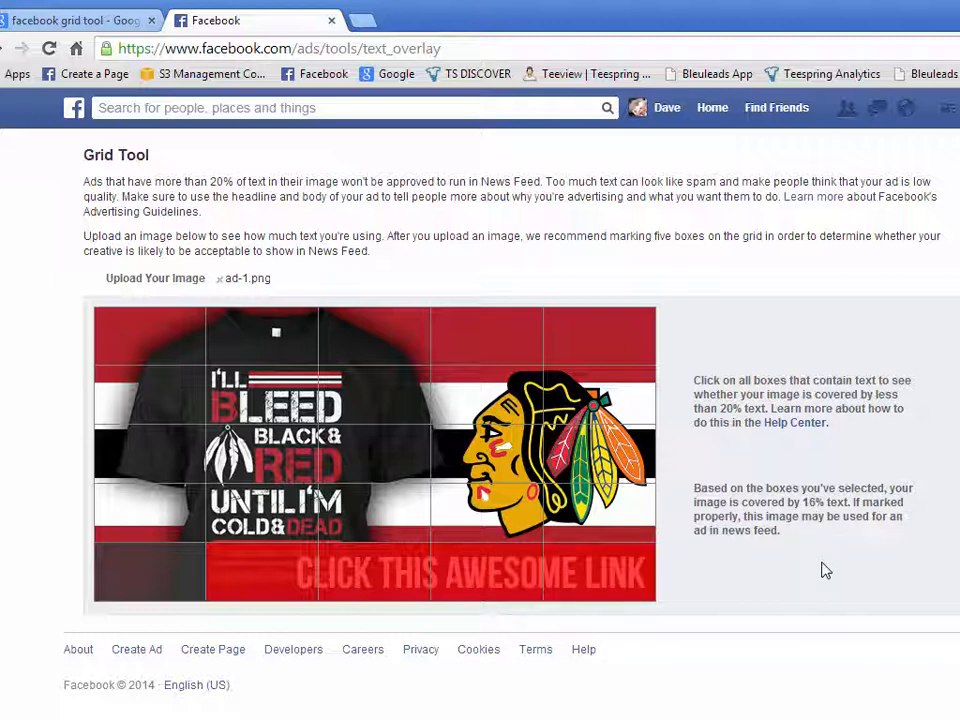
- Clear all marked boxes over the call-to-action text in the grid
left_click(296, 577)
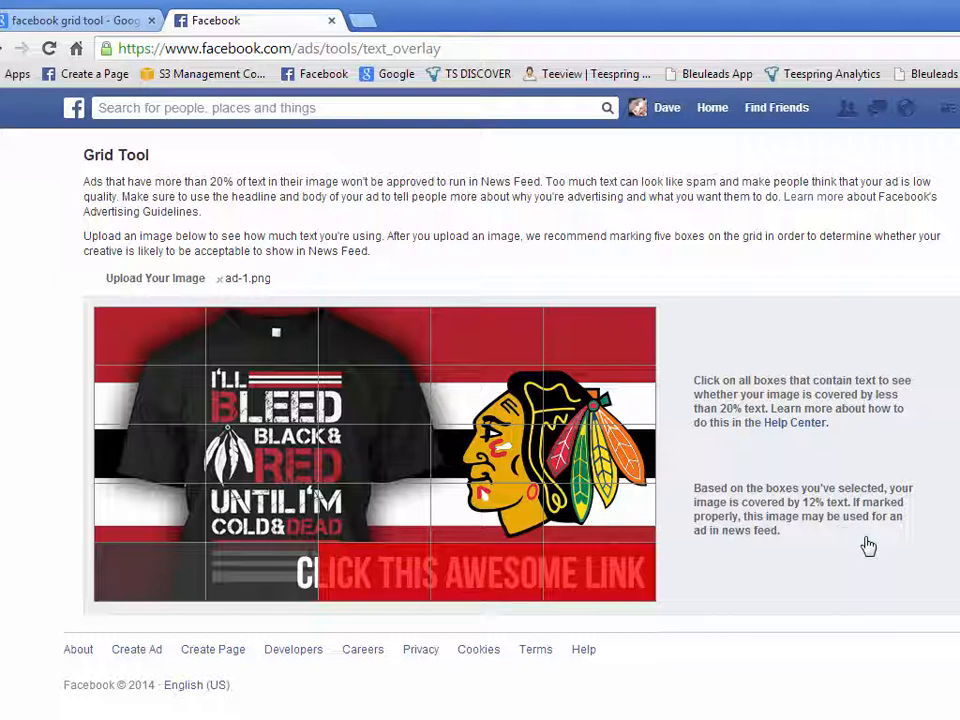
left_click(364, 585)
left_click(485, 578)
left_click(600, 578)
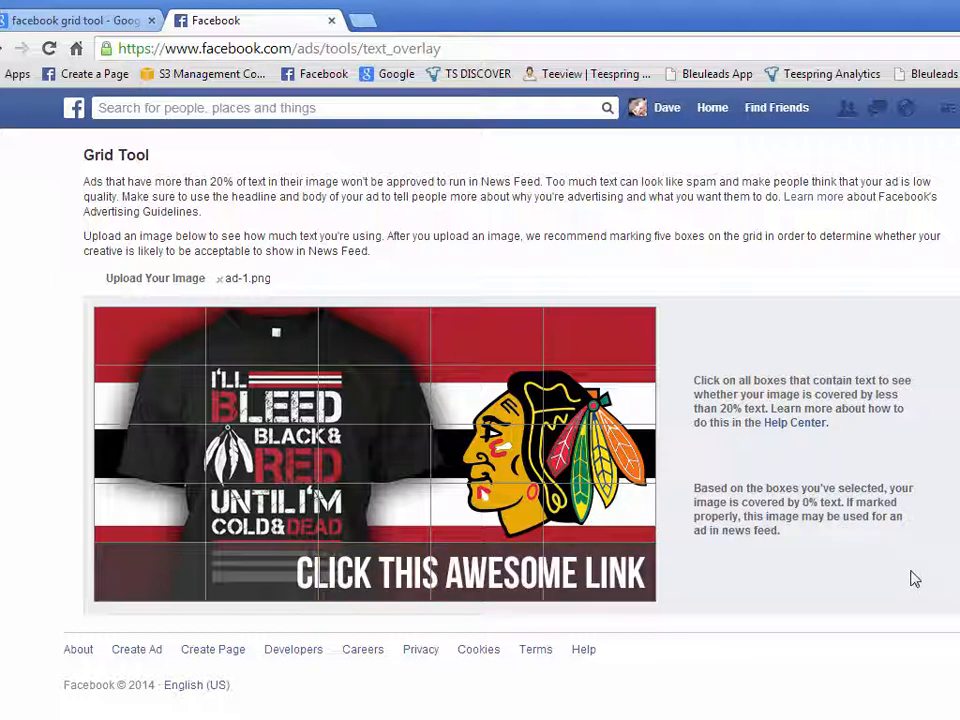